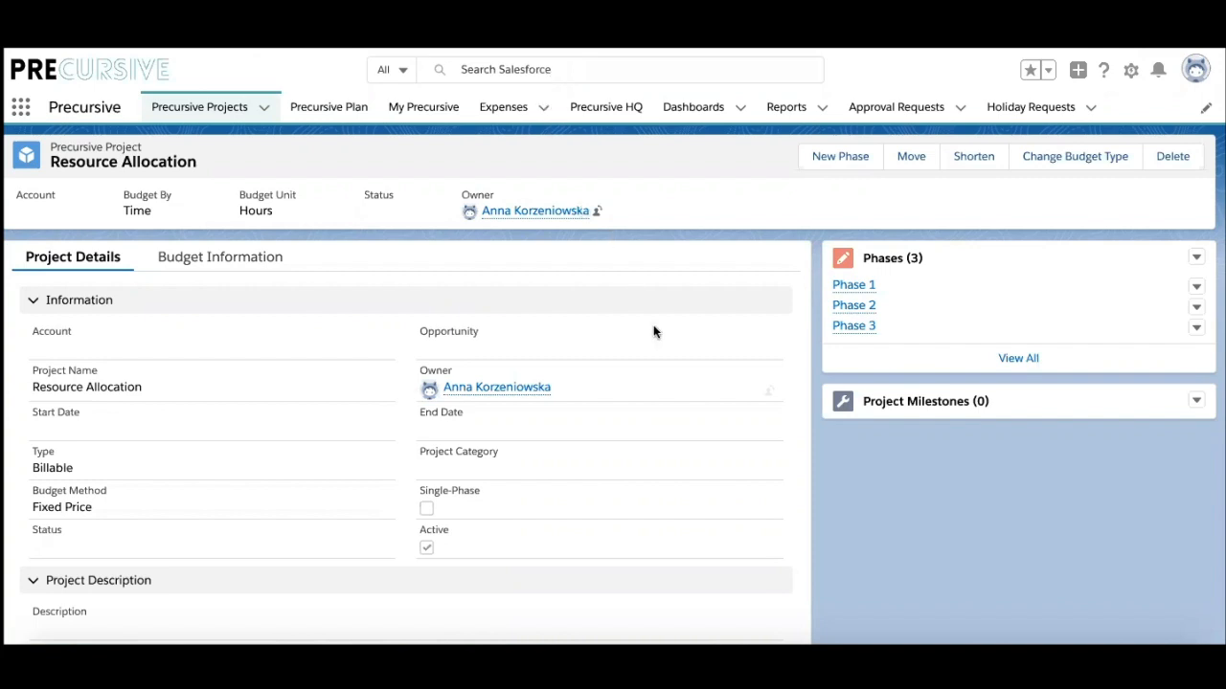
Step: Open Phase 1 from the Resource Allocation project's Phases list
{"action": "left_click", "coordinate": [846, 285]}
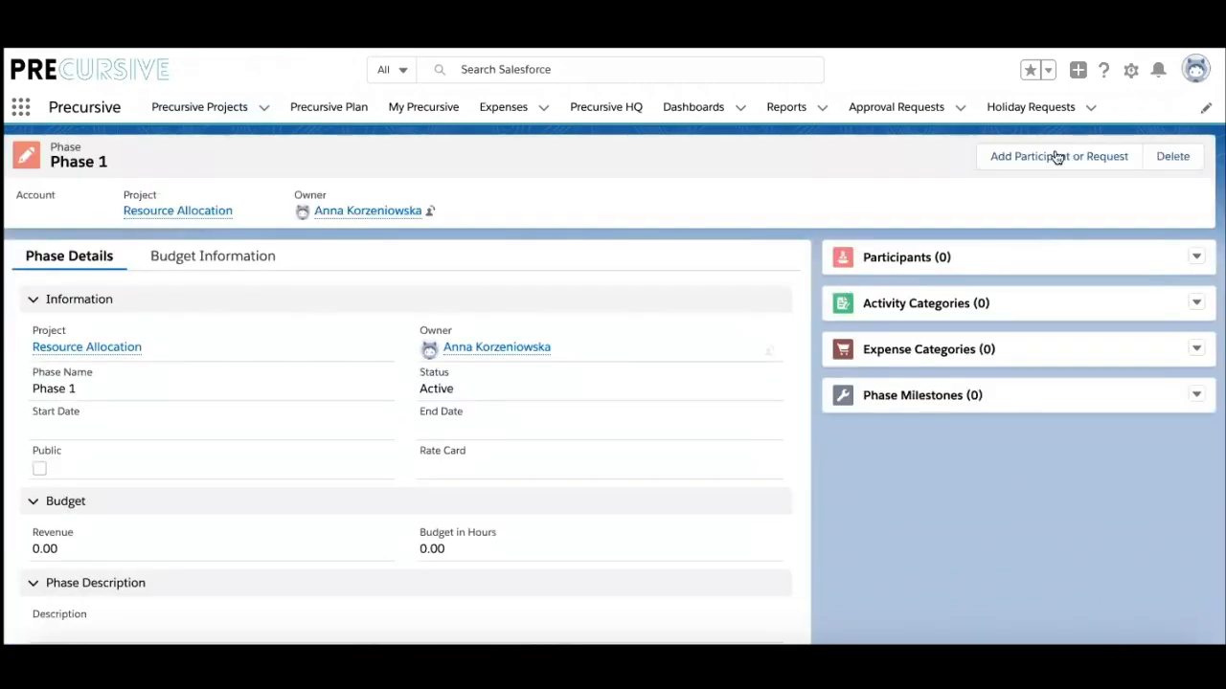
Step: Add the searched consultant to Phase 1 as a named participant at hourly cost 10 and rate 100
{"action": "left_click", "coordinate": [1056, 156]}
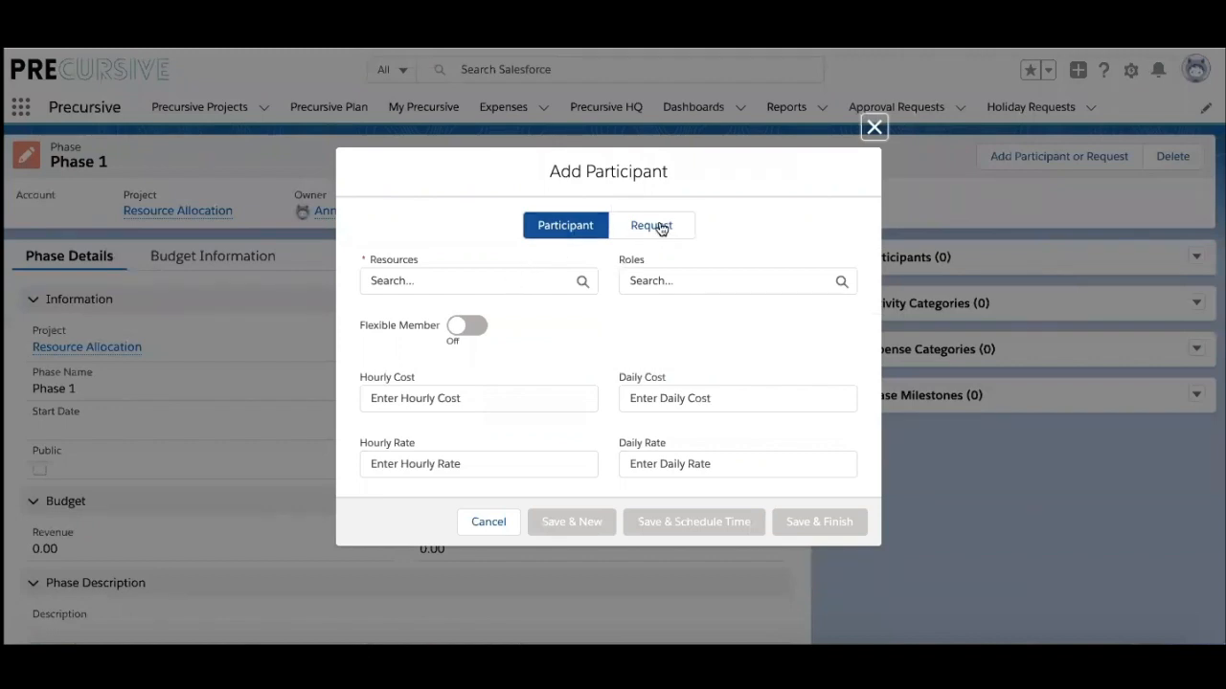
{"action": "left_click", "coordinate": [659, 227]}
{"action": "left_click", "coordinate": [566, 228]}
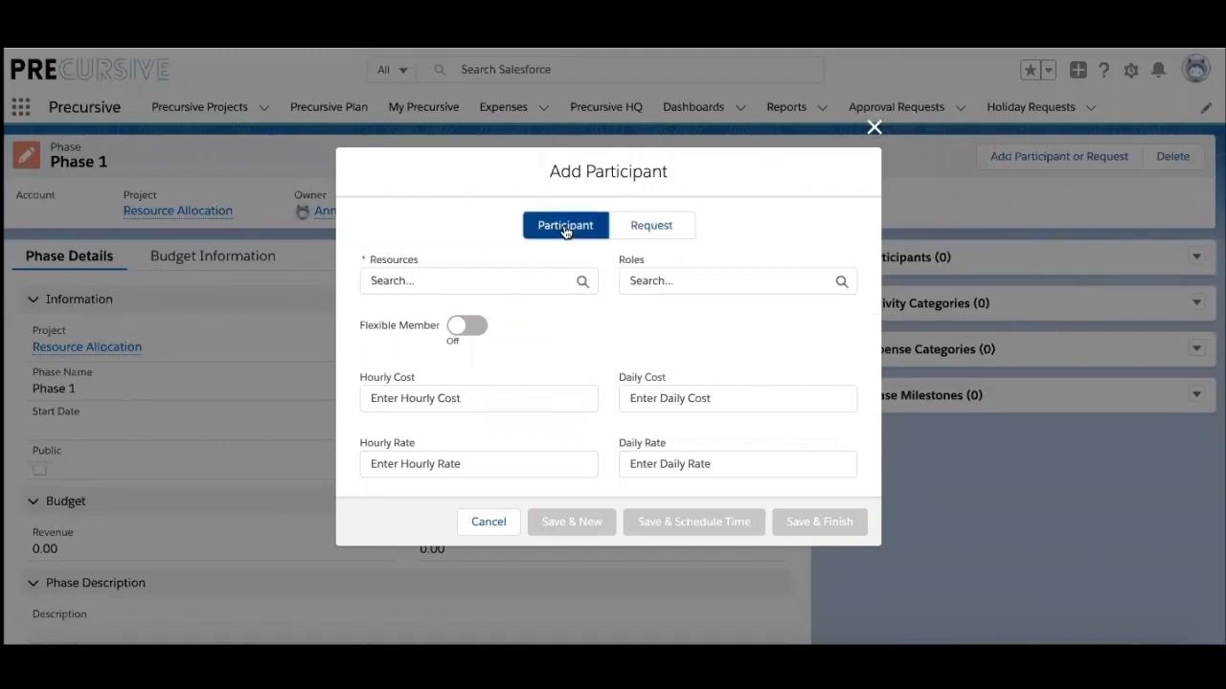
{"action": "left_click", "coordinate": [454, 278]}
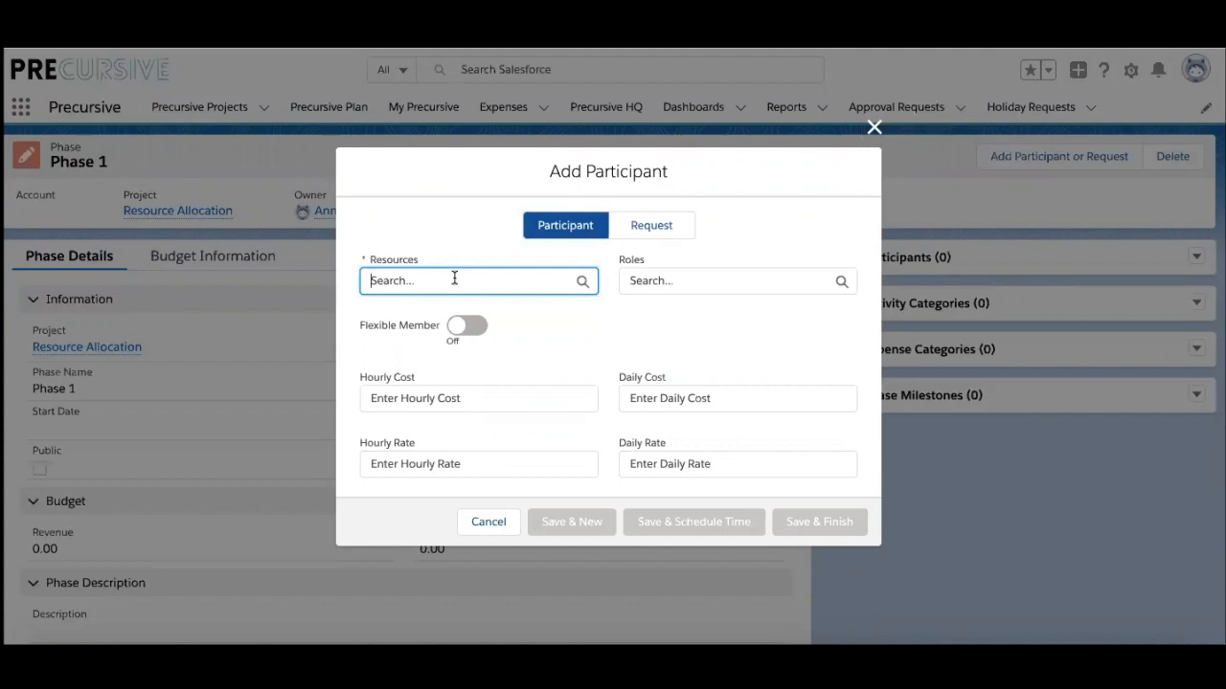
{"action": "type", "text": "ale"}
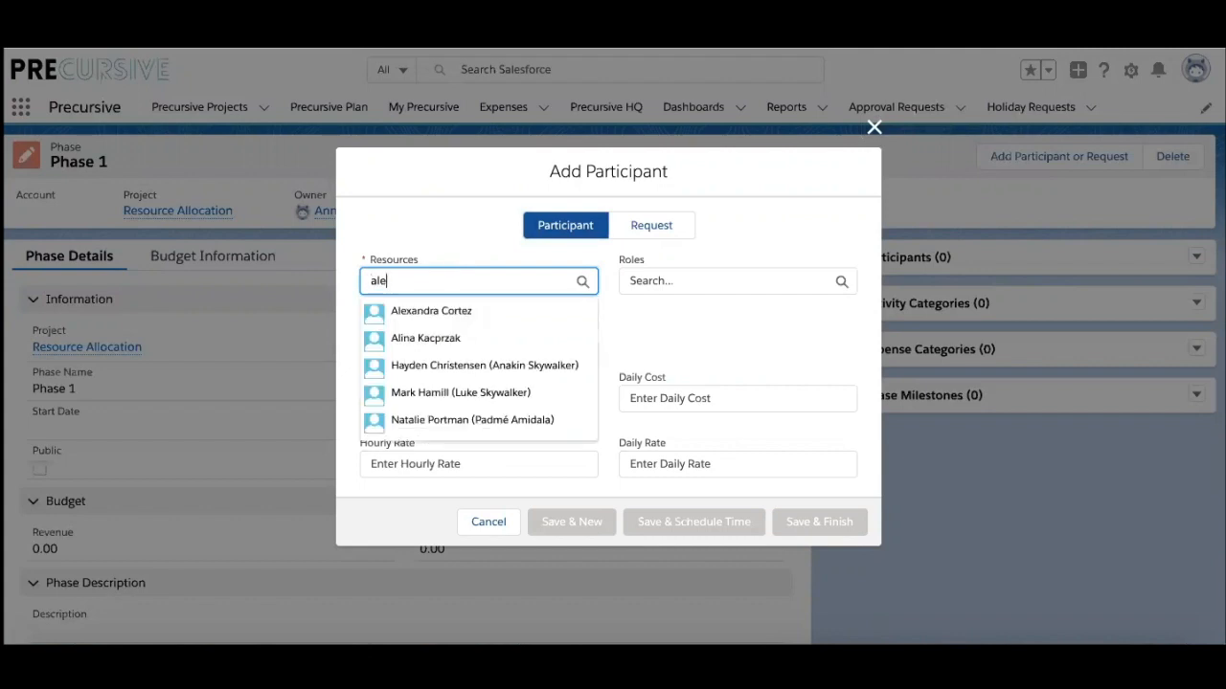
{"action": "left_click", "coordinate": [455, 316]}
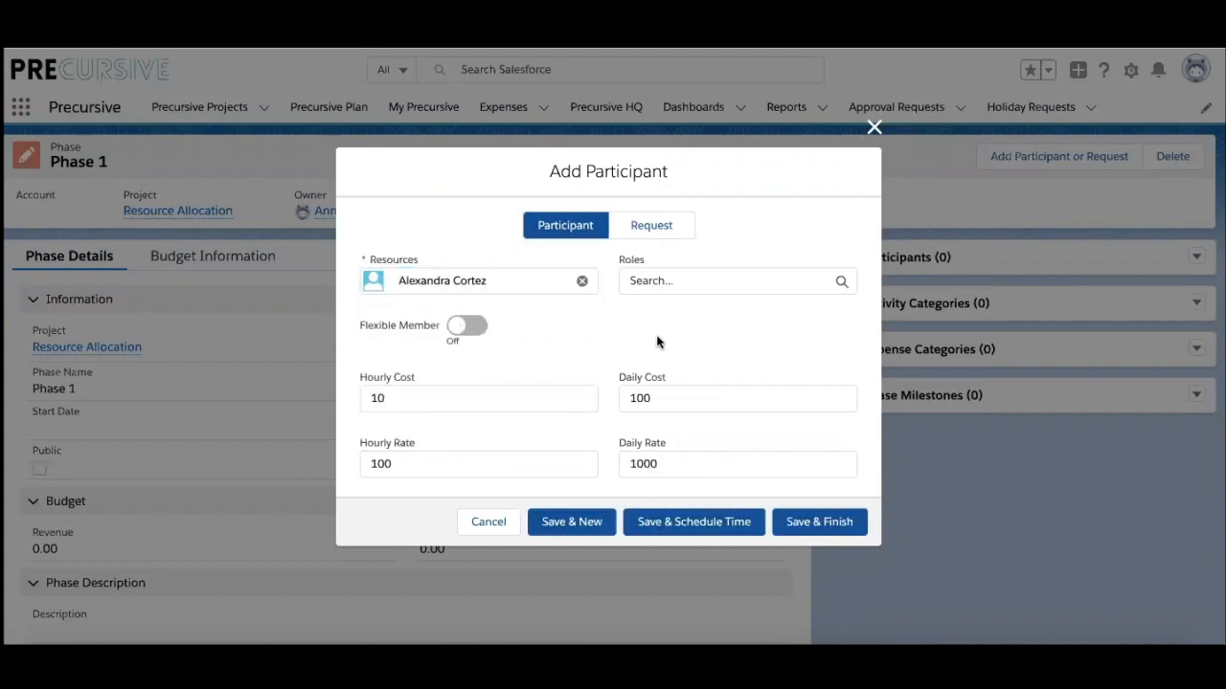
{"action": "left_click", "coordinate": [689, 525]}
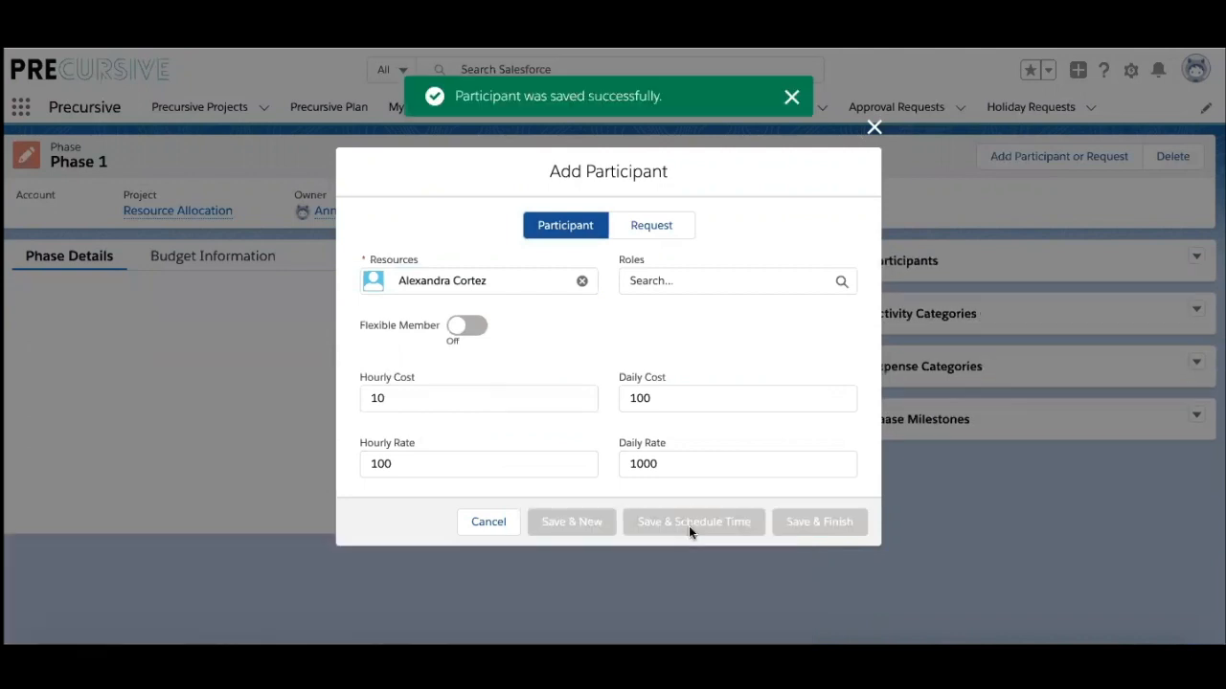
Step: Book the consultant Confirmed at 8 Hours Per Day from 04/11/2019 to 08/11/2019
{"action": "left_click", "coordinate": [570, 251]}
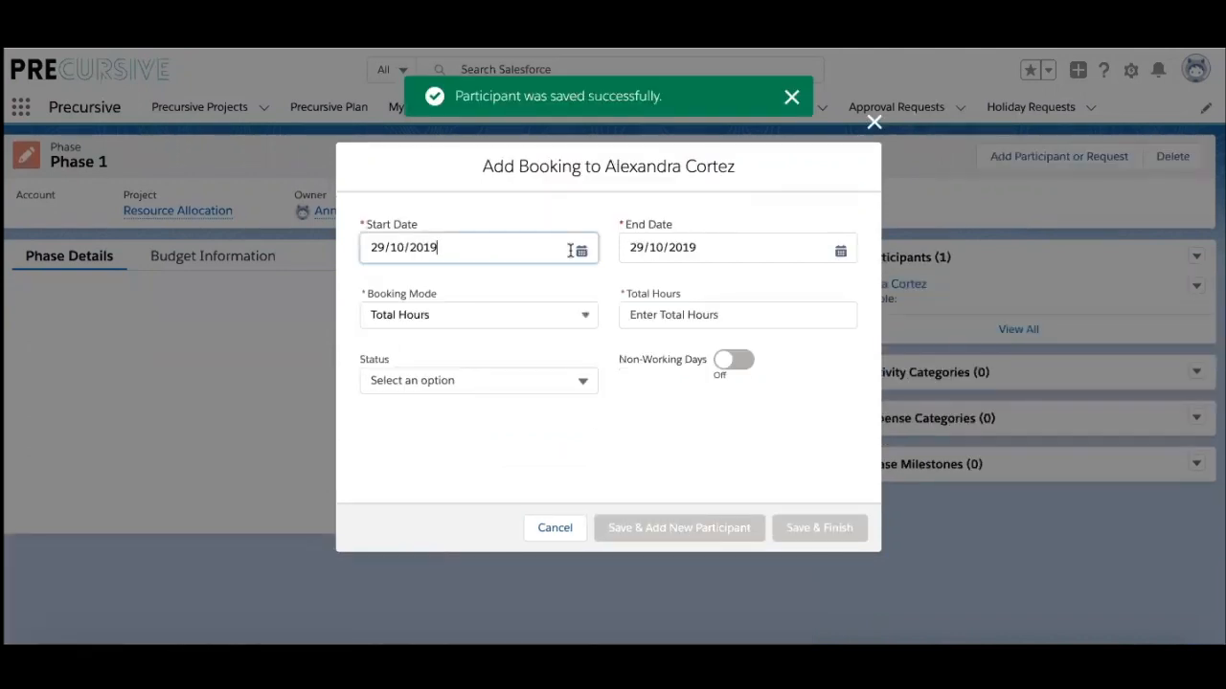
{"action": "left_click", "coordinate": [582, 251]}
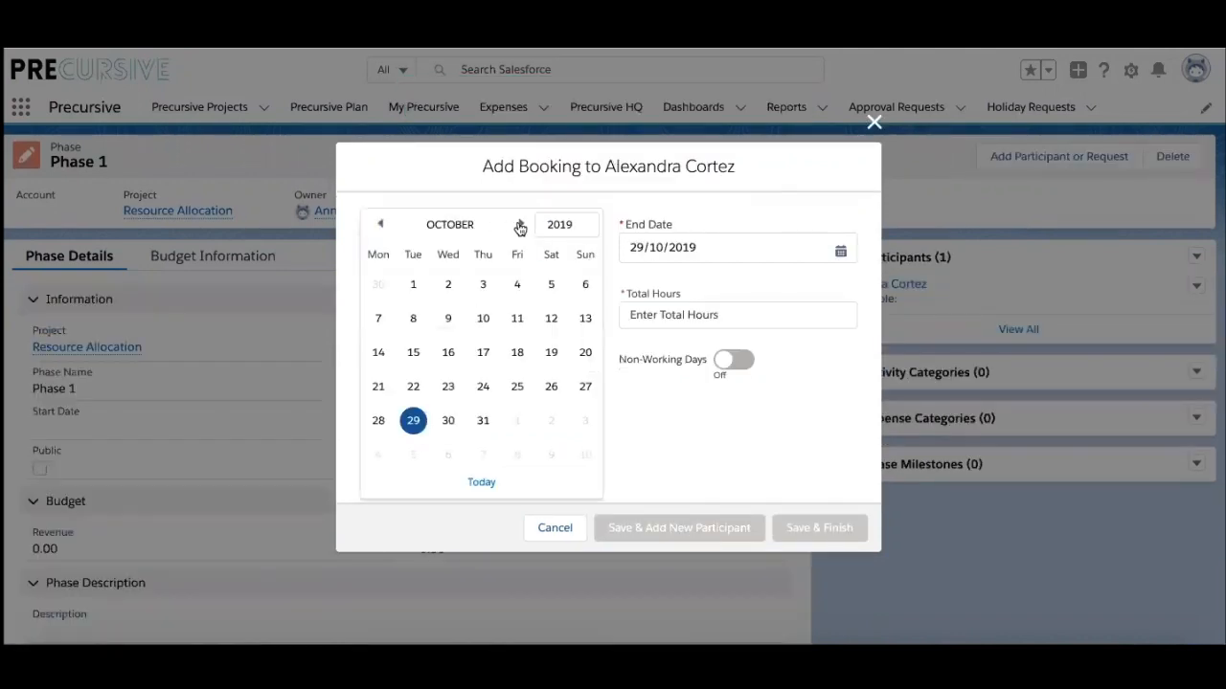
{"action": "left_click", "coordinate": [520, 227]}
{"action": "left_click", "coordinate": [378, 318]}
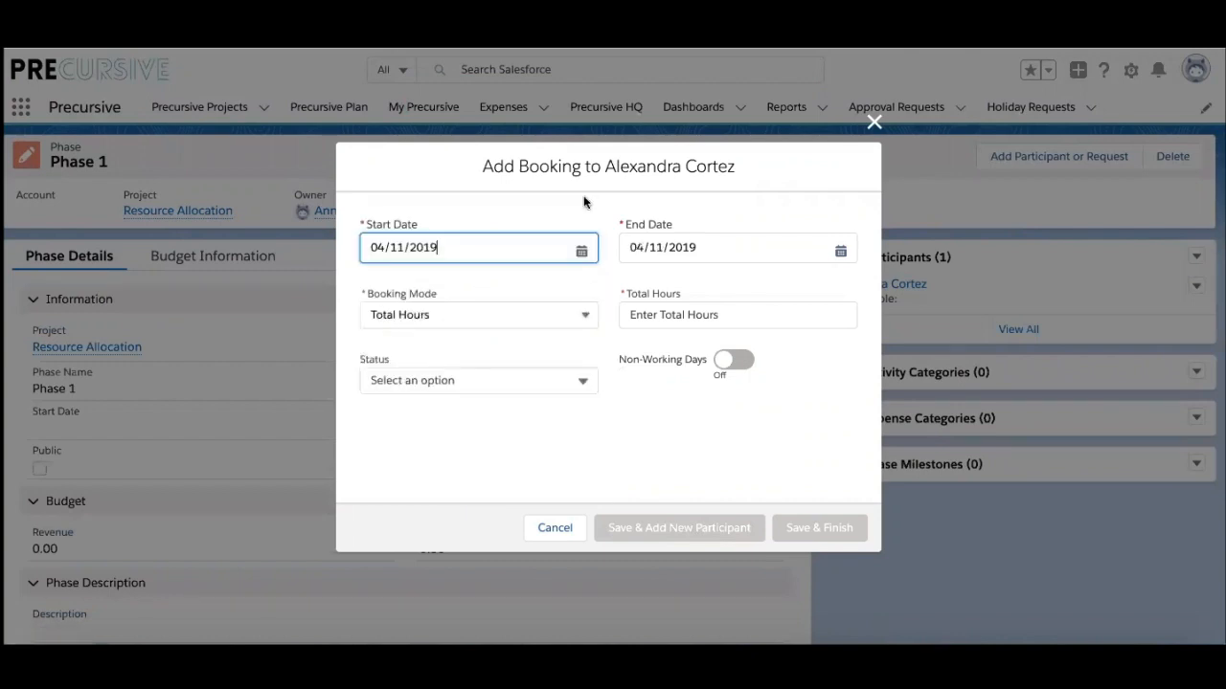
{"action": "left_click", "coordinate": [700, 247]}
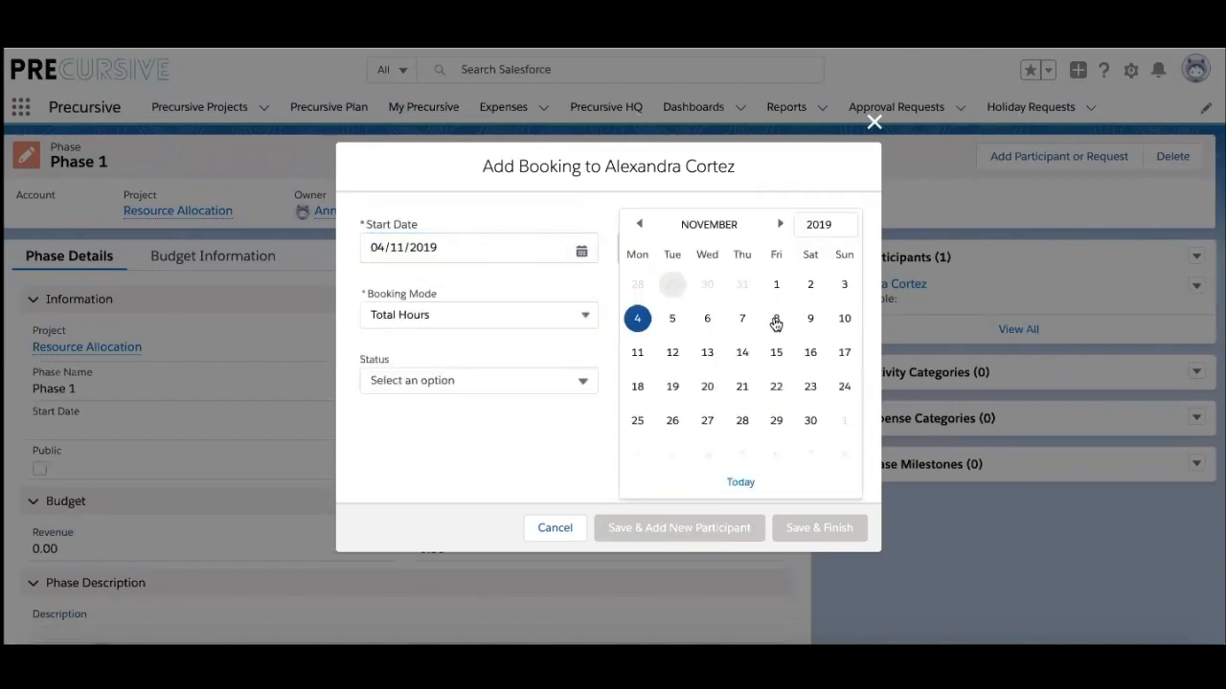
{"action": "left_click", "coordinate": [776, 319]}
{"action": "left_click", "coordinate": [504, 317]}
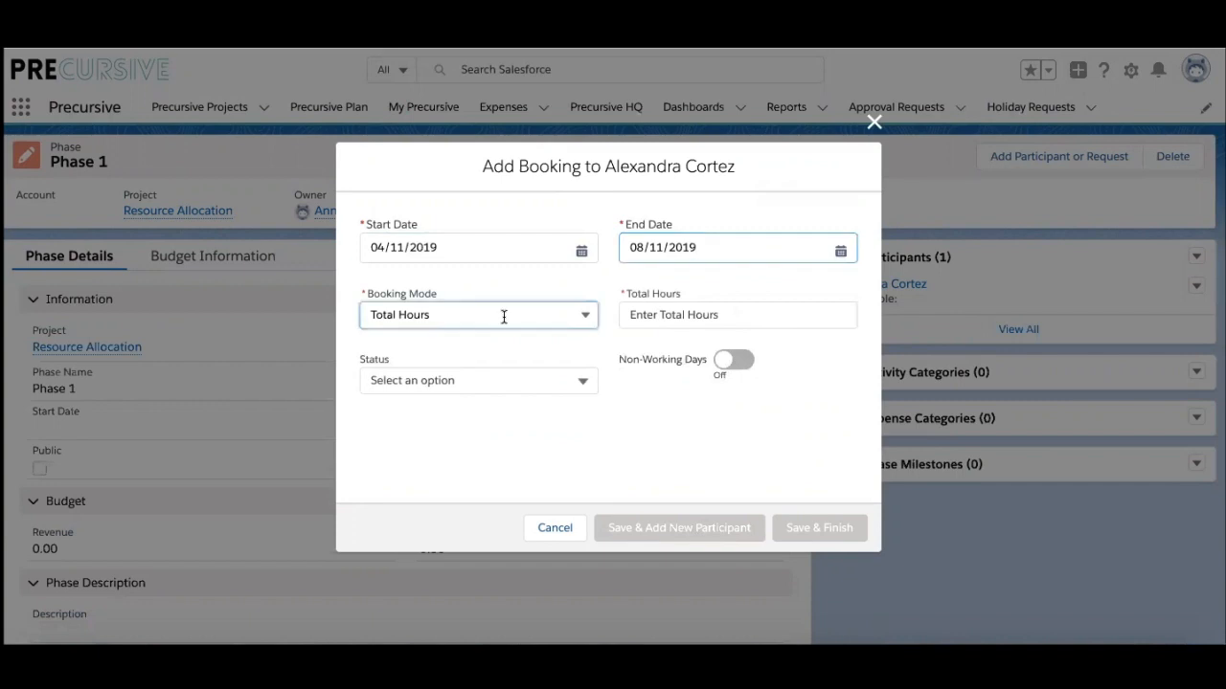
{"action": "left_click", "coordinate": [473, 373]}
{"action": "left_click", "coordinate": [695, 314]}
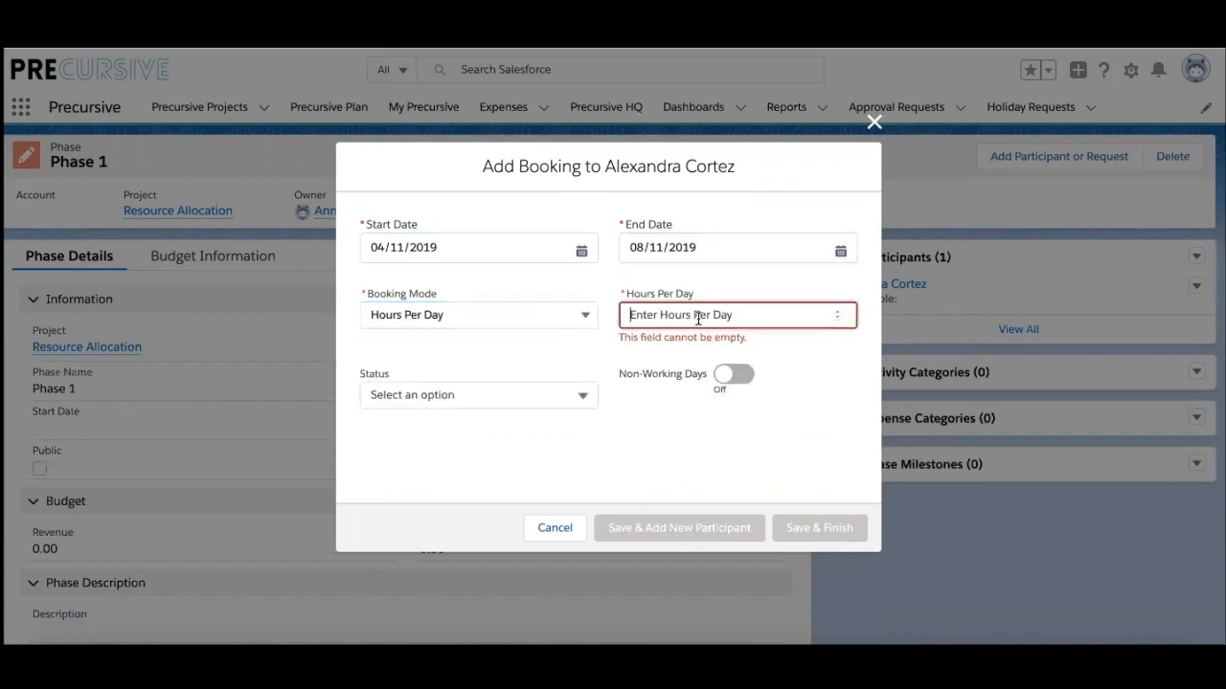
{"action": "type", "text": "8"}
{"action": "left_click", "coordinate": [483, 379]}
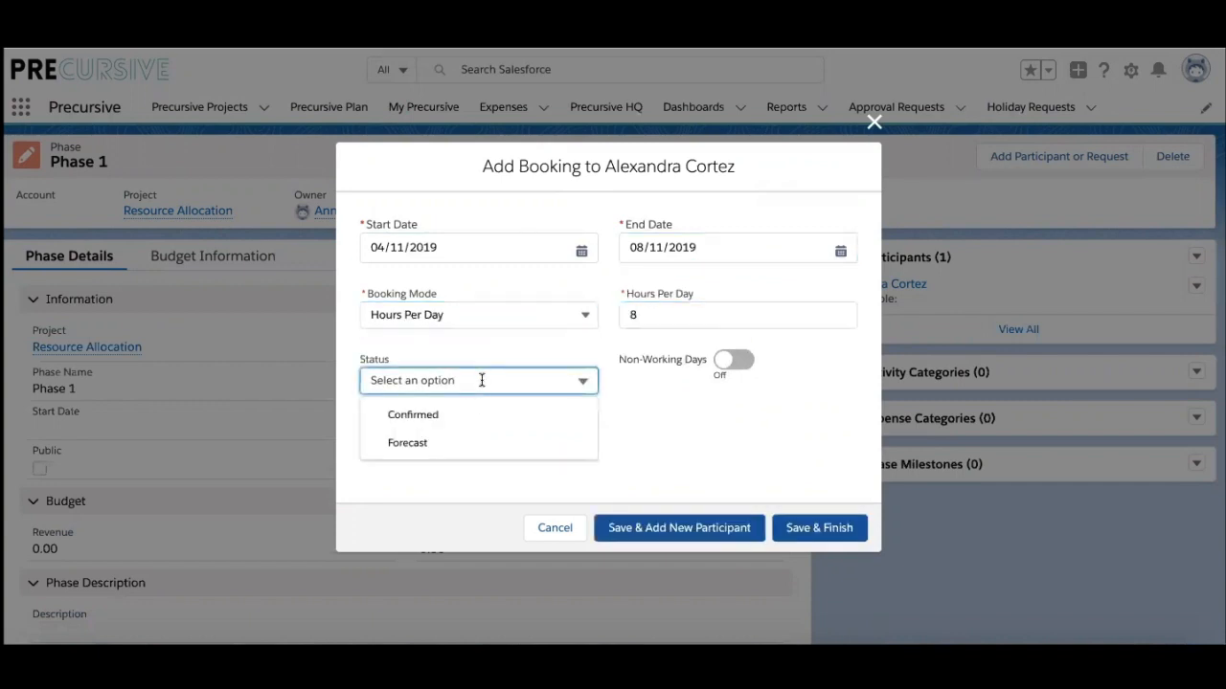
{"action": "left_click", "coordinate": [452, 418]}
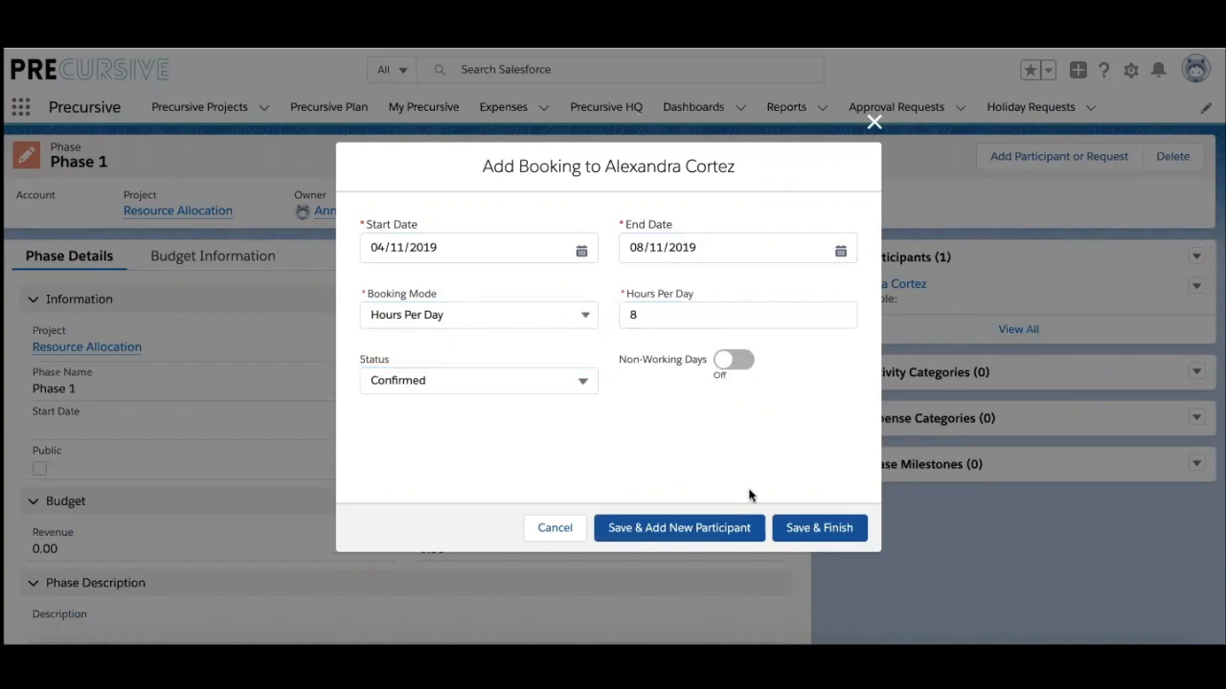
{"action": "left_click", "coordinate": [816, 529]}
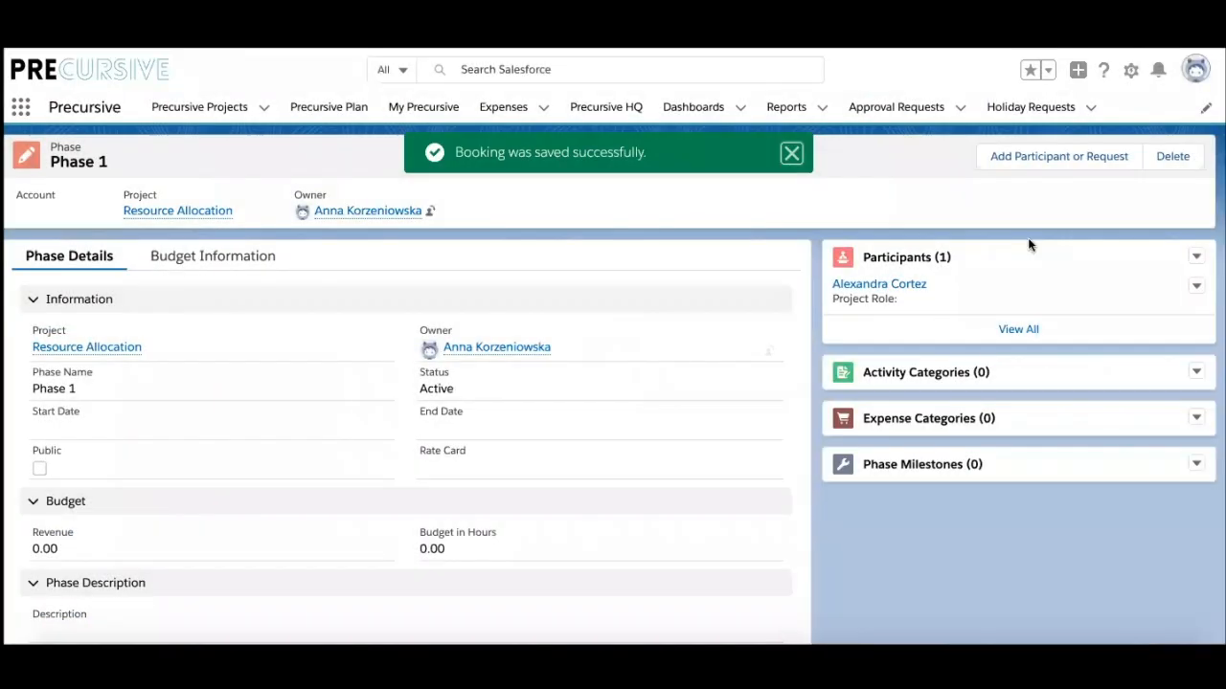
Step: Add a Project Manager role request to Phase 1
{"action": "left_click", "coordinate": [1063, 158]}
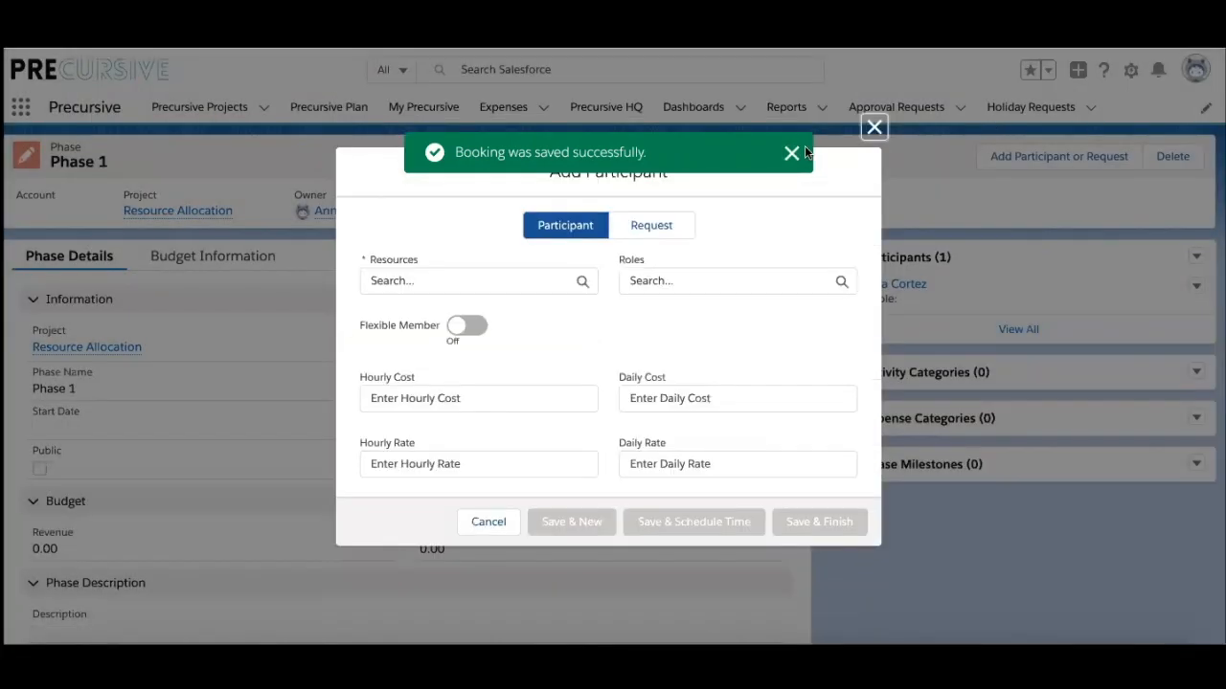
{"action": "left_click", "coordinate": [791, 153]}
{"action": "left_click", "coordinate": [655, 227]}
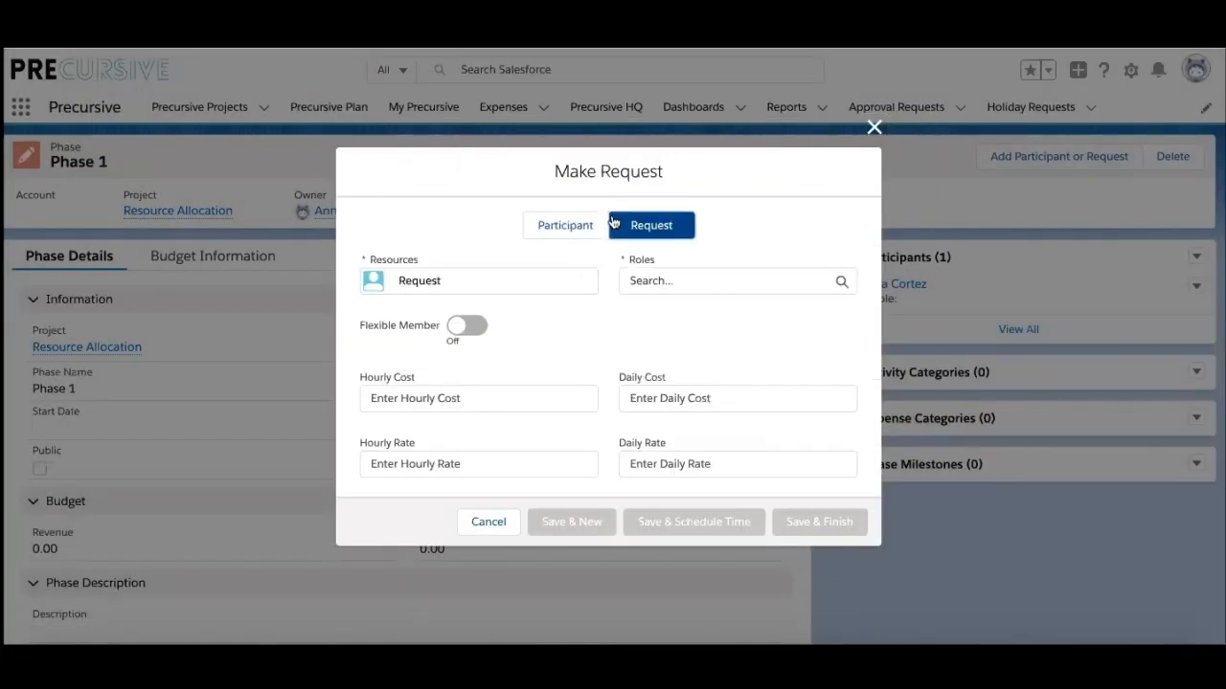
{"action": "left_click", "coordinate": [659, 282]}
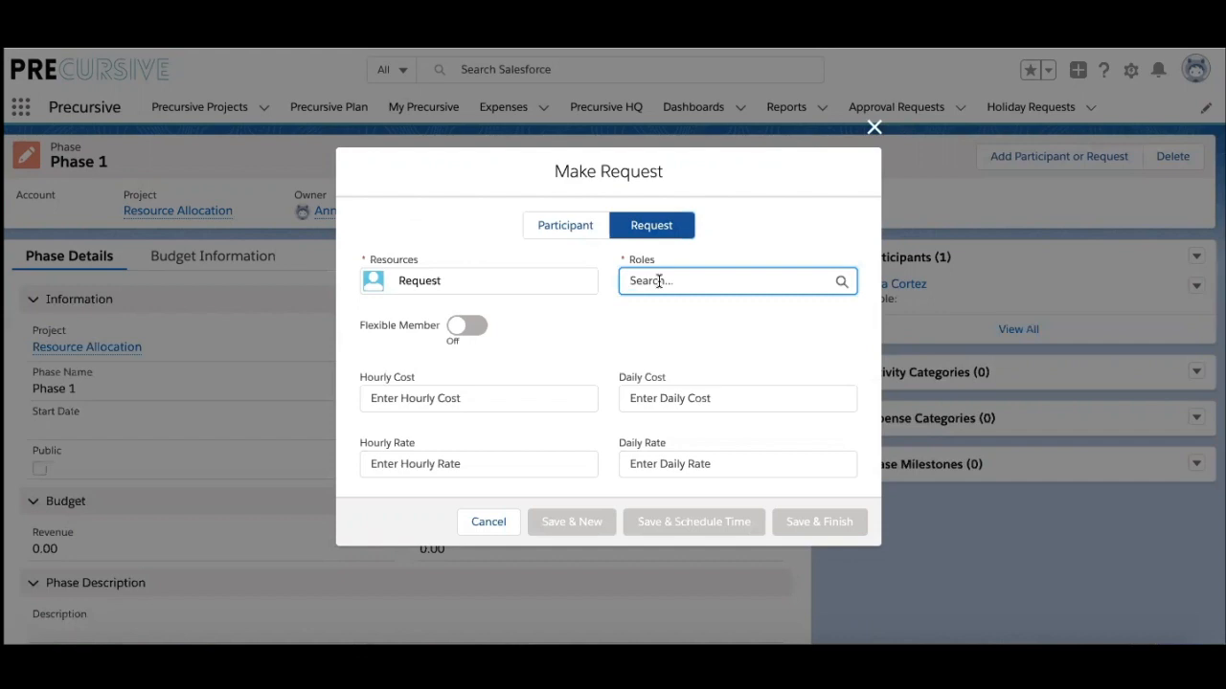
{"action": "type", "text": "proj"}
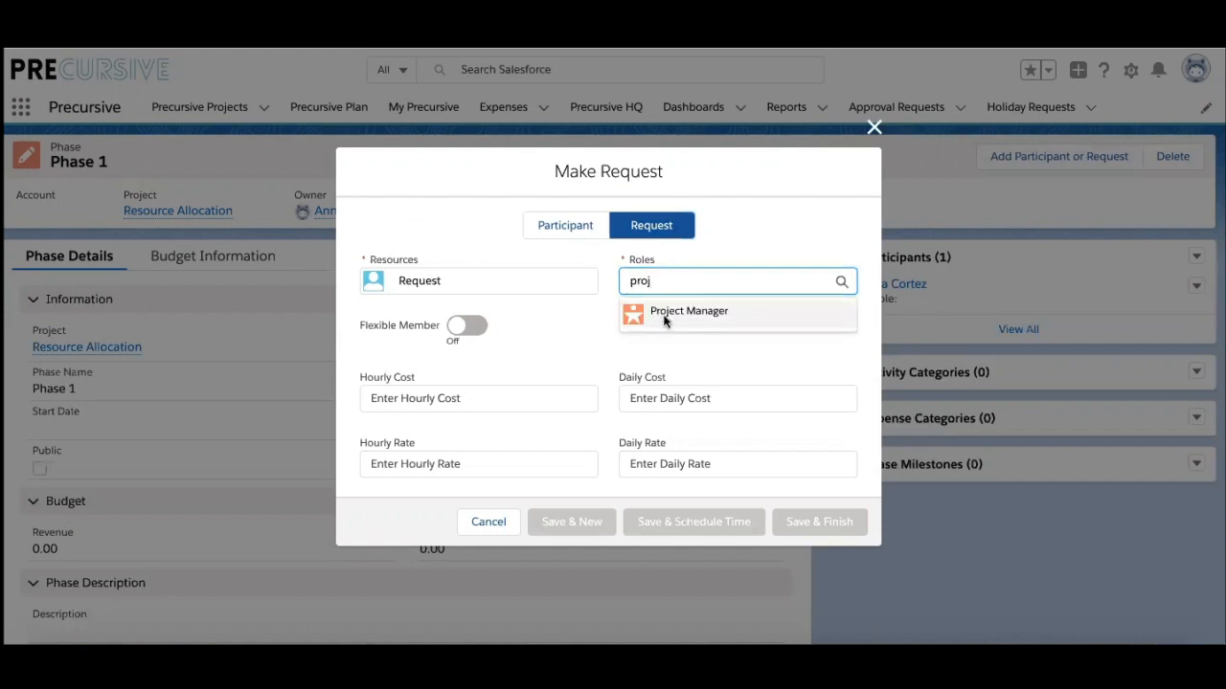
{"action": "left_click", "coordinate": [664, 316]}
{"action": "left_click", "coordinate": [689, 521]}
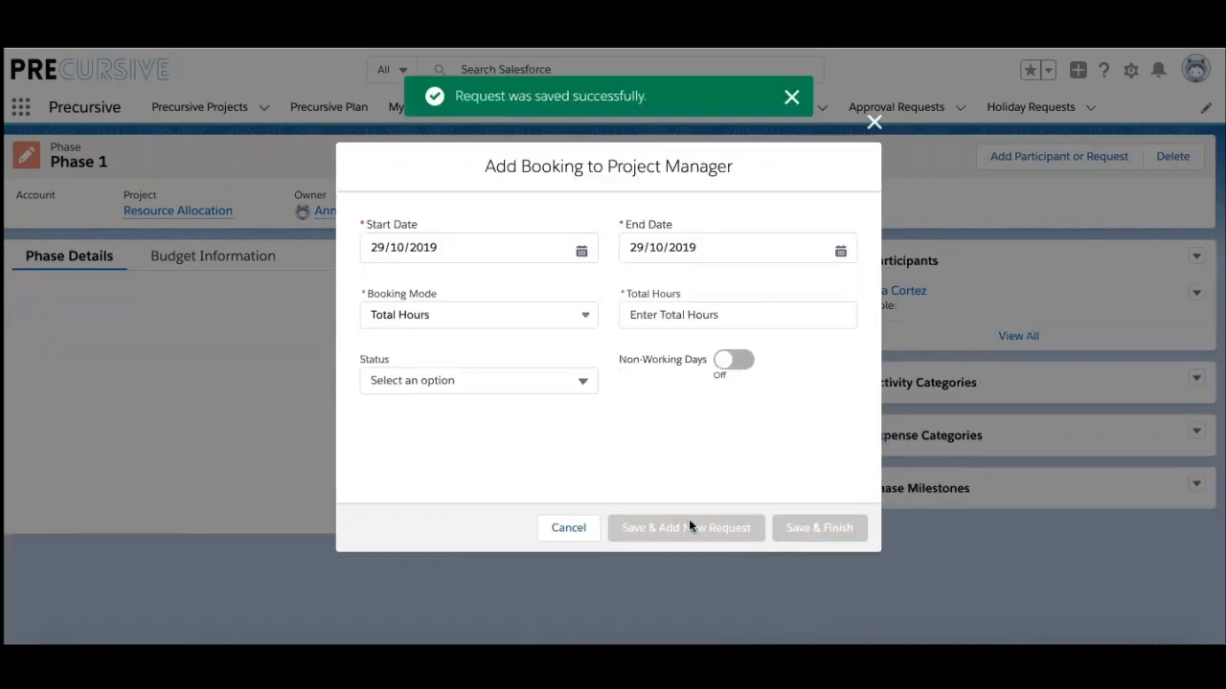
Step: Book the Project Manager request Confirmed at 8 Hours Per Day, 04/11/2019 to 29/11/2019
{"action": "left_click", "coordinate": [582, 251]}
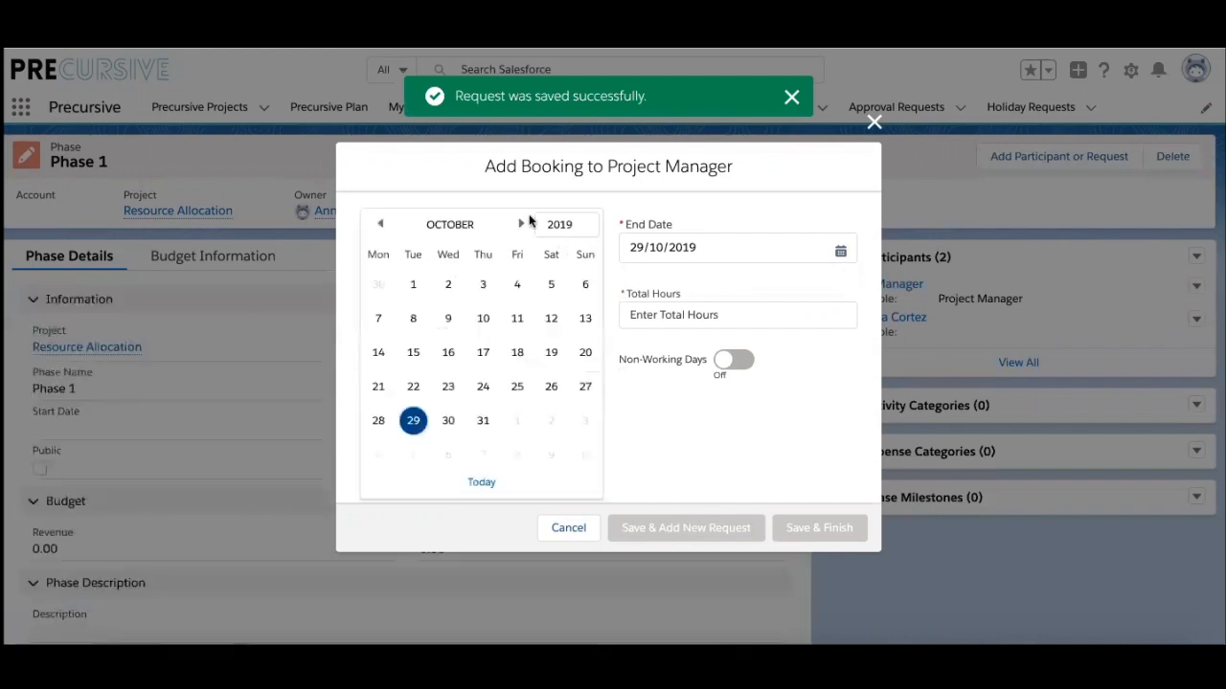
{"action": "left_click", "coordinate": [521, 224]}
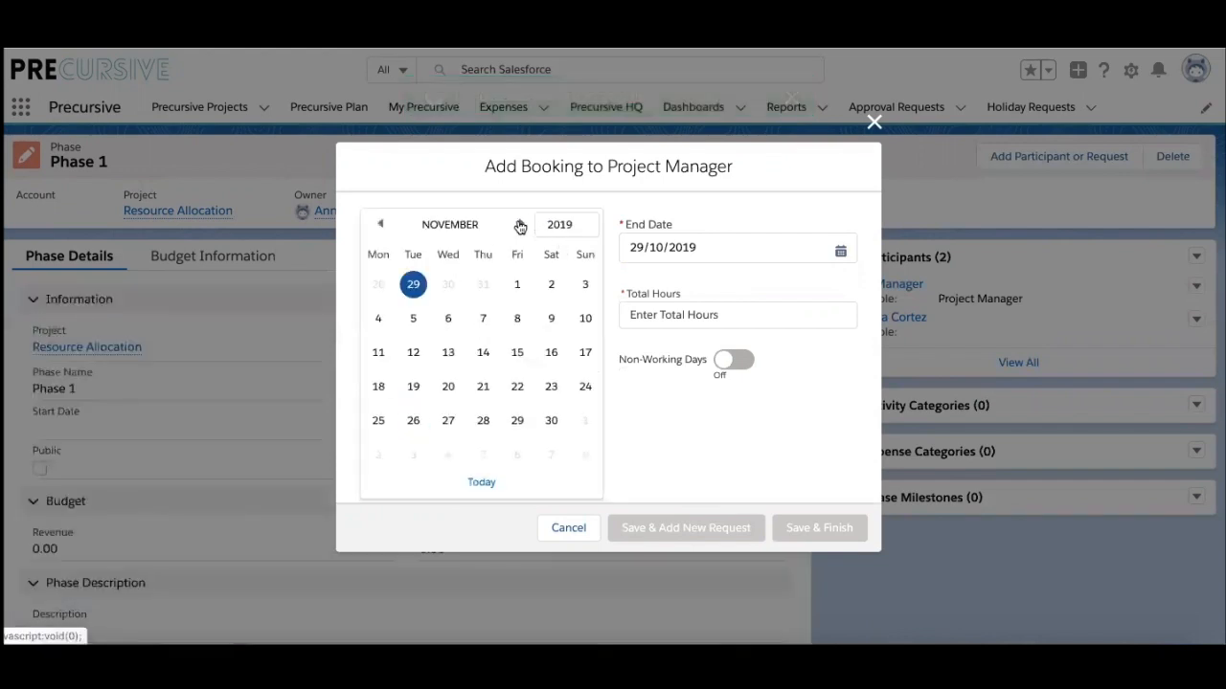
{"action": "left_click", "coordinate": [378, 318]}
{"action": "left_click", "coordinate": [708, 247]}
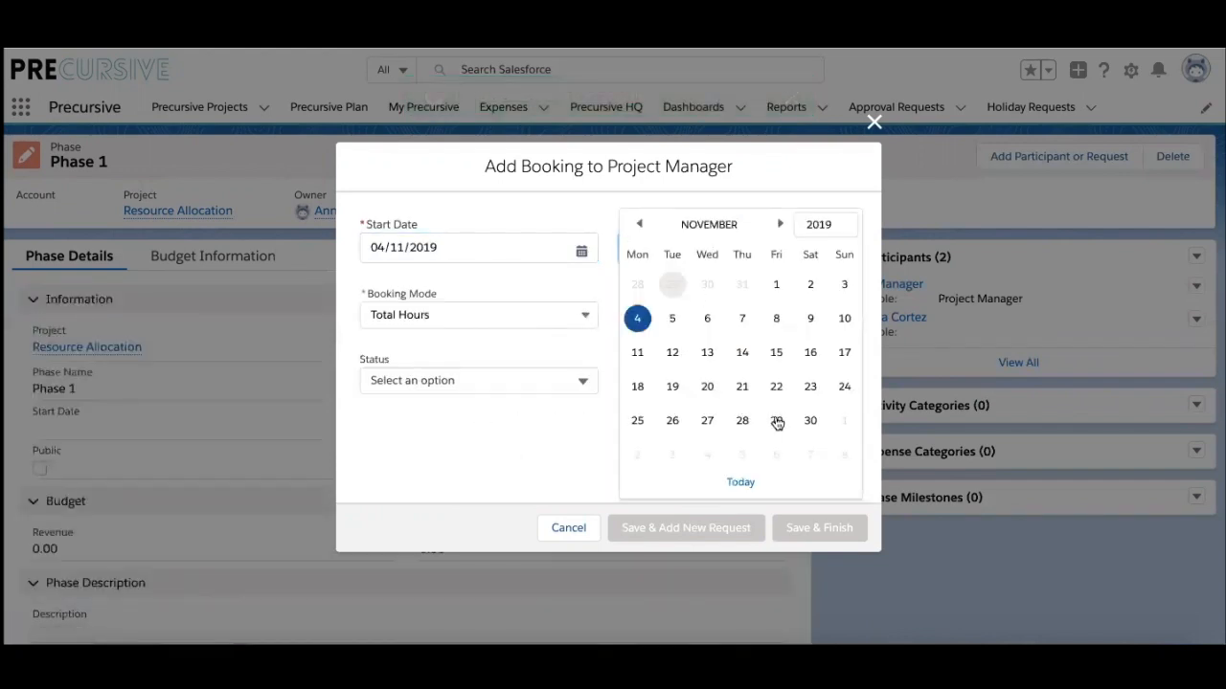
{"action": "left_click", "coordinate": [777, 422]}
{"action": "left_click", "coordinate": [520, 313]}
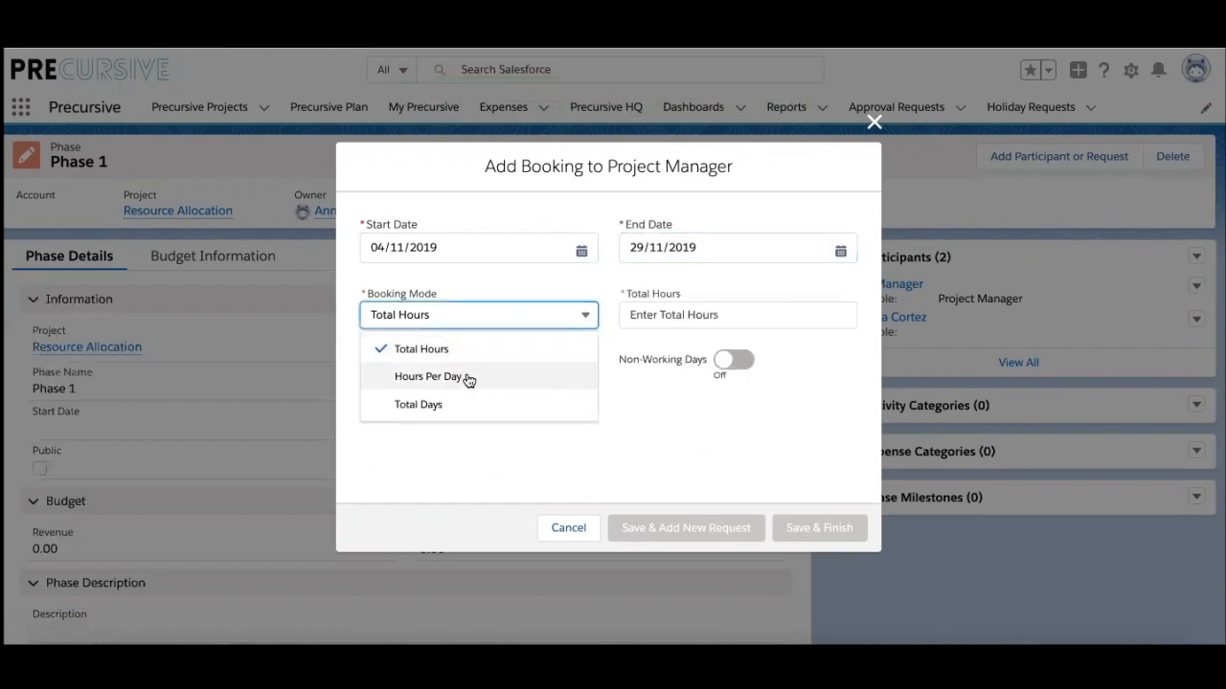
{"action": "left_click", "coordinate": [469, 380]}
{"action": "left_click", "coordinate": [706, 314]}
{"action": "type", "text": "8"}
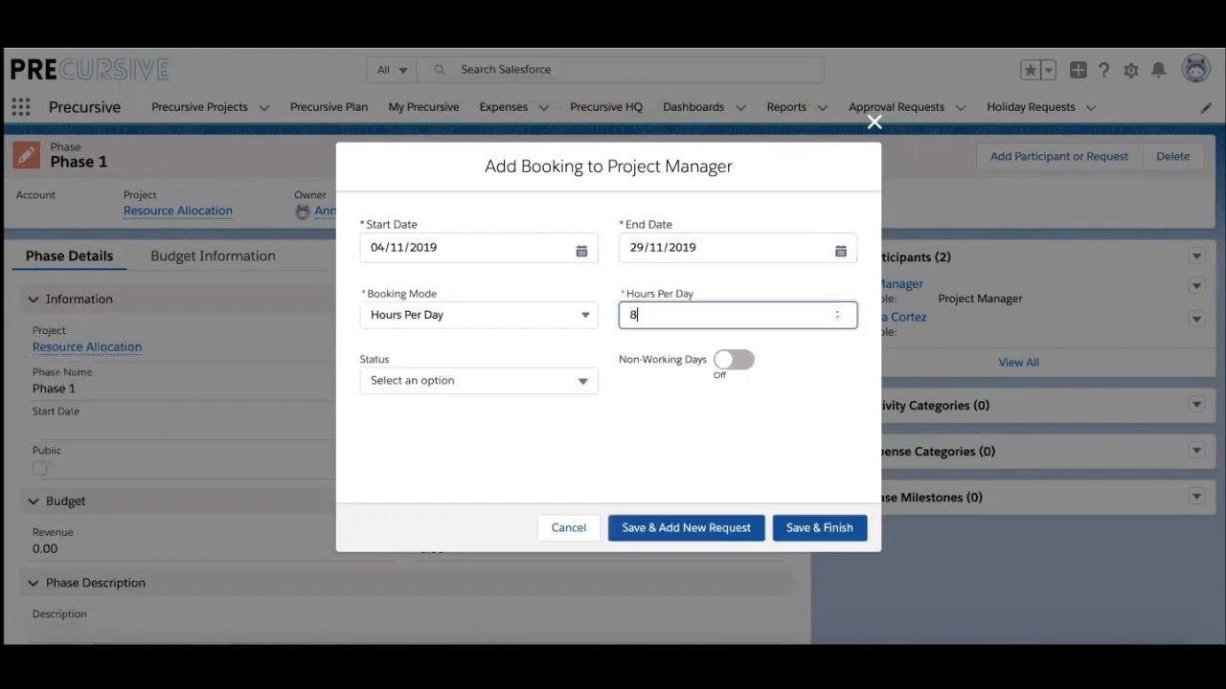
{"action": "left_click", "coordinate": [508, 382]}
{"action": "left_click", "coordinate": [463, 414]}
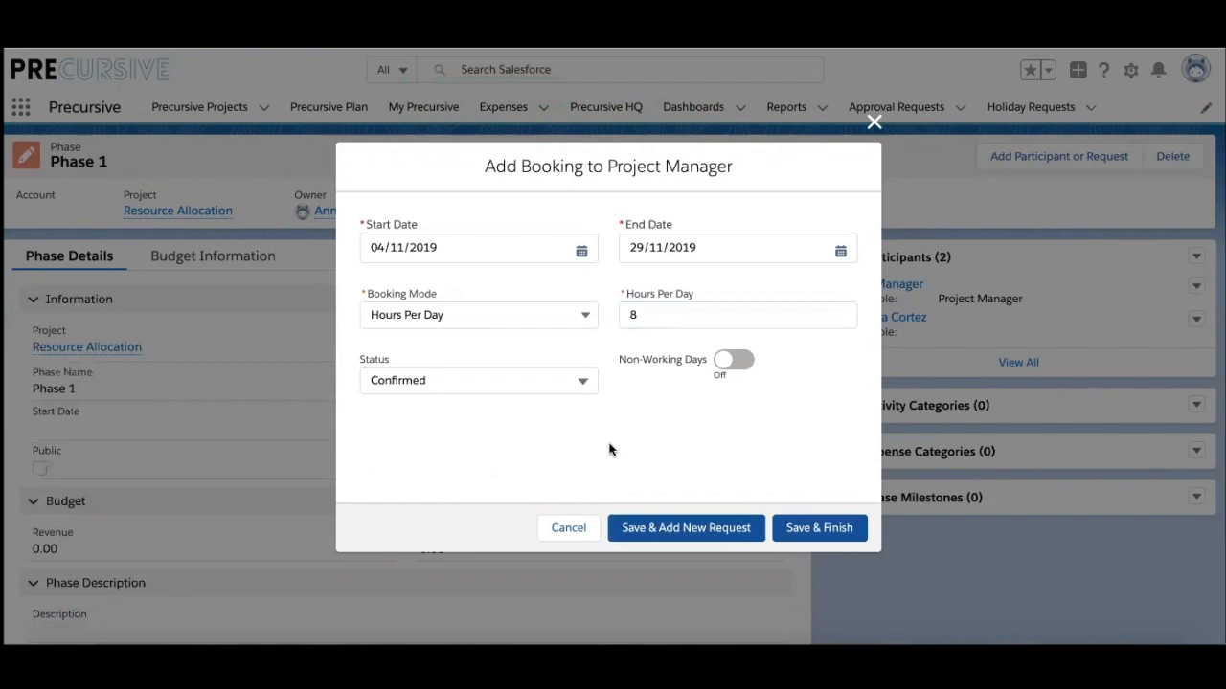
{"action": "left_click", "coordinate": [801, 528]}
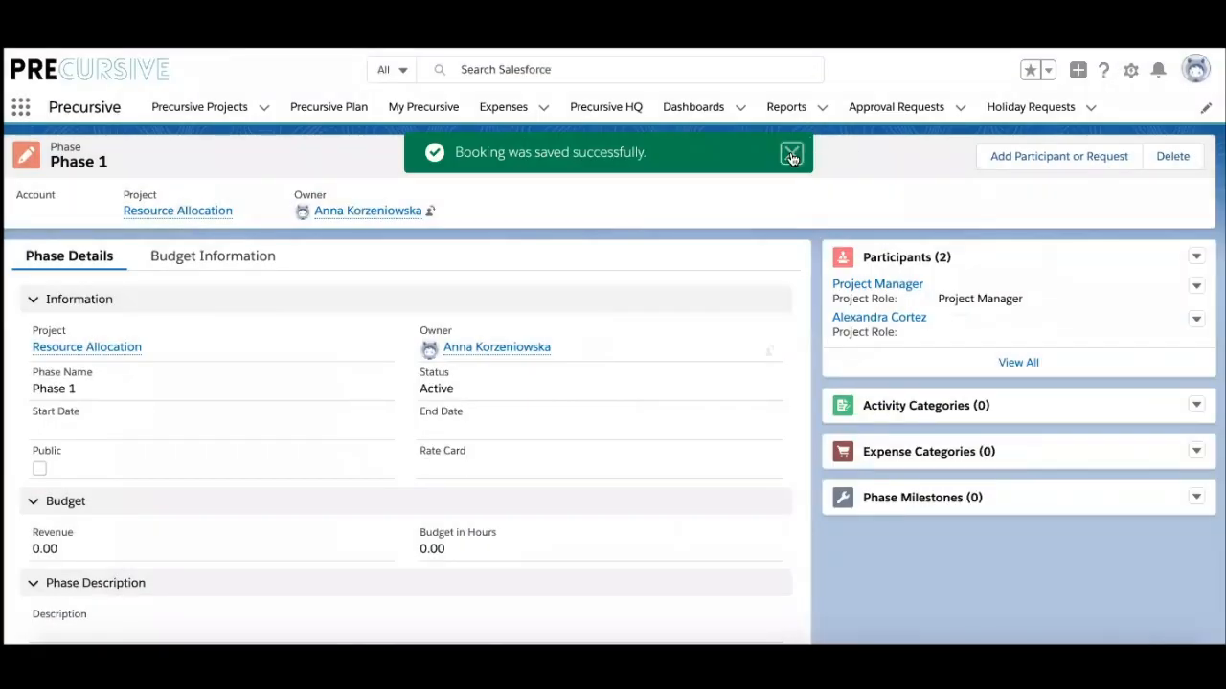
{"action": "left_click", "coordinate": [791, 155]}
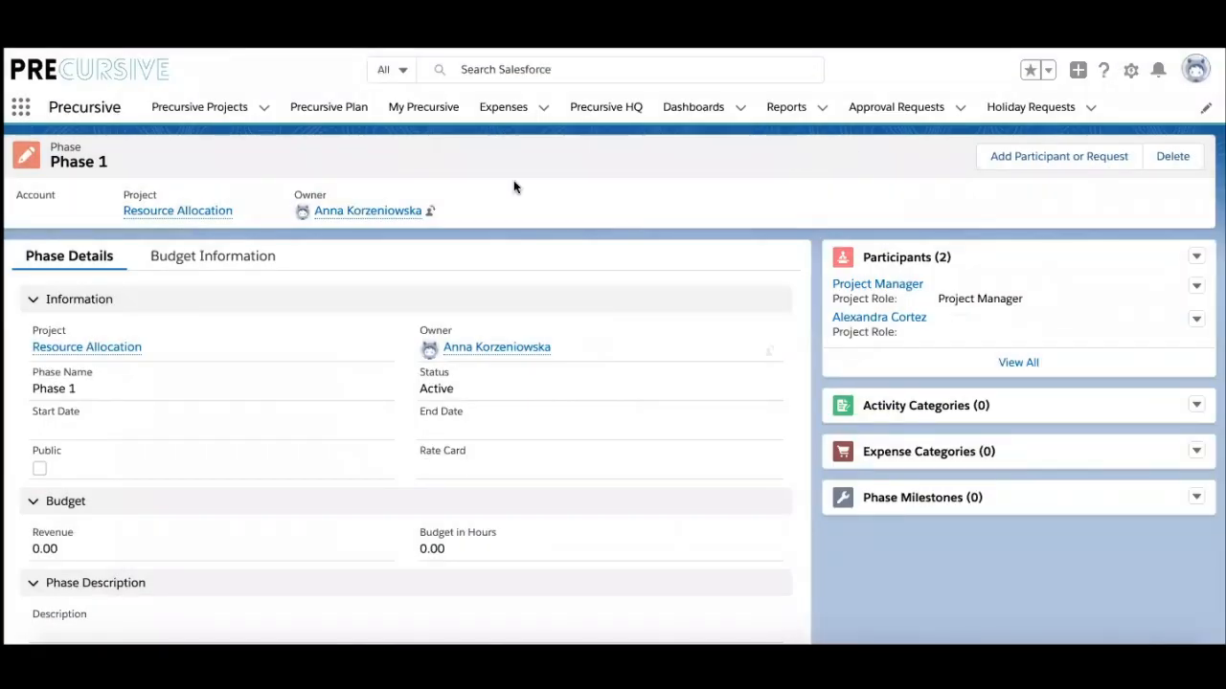
Step: In Precursive Plan, expand all bookings and set the timeline to Quarter view, 29/10/2019–06 Feb 2020
{"action": "left_click", "coordinate": [330, 109]}
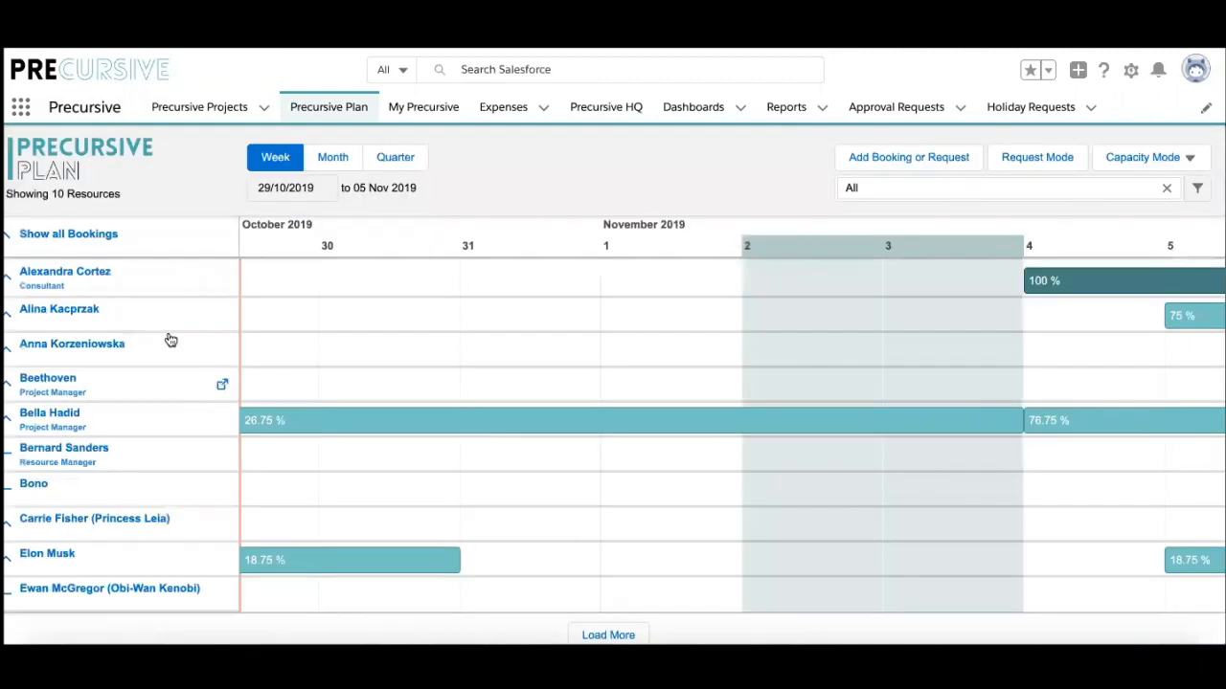
{"action": "left_click", "coordinate": [12, 242]}
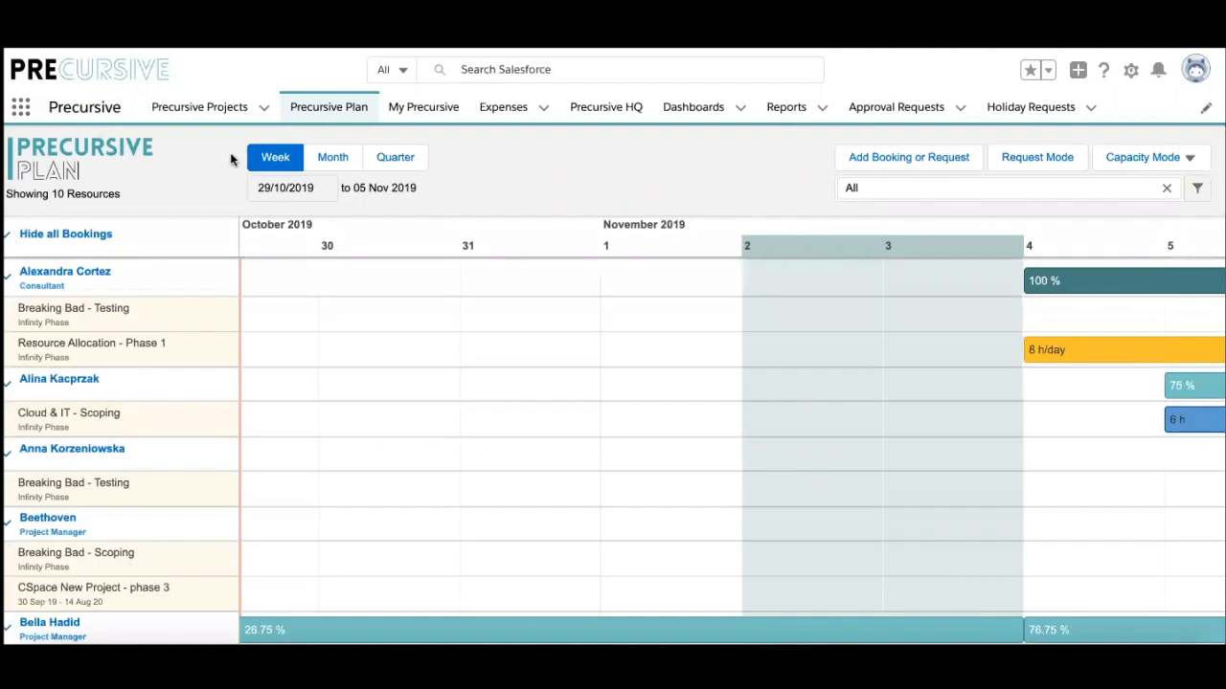
{"action": "left_click", "coordinate": [328, 160]}
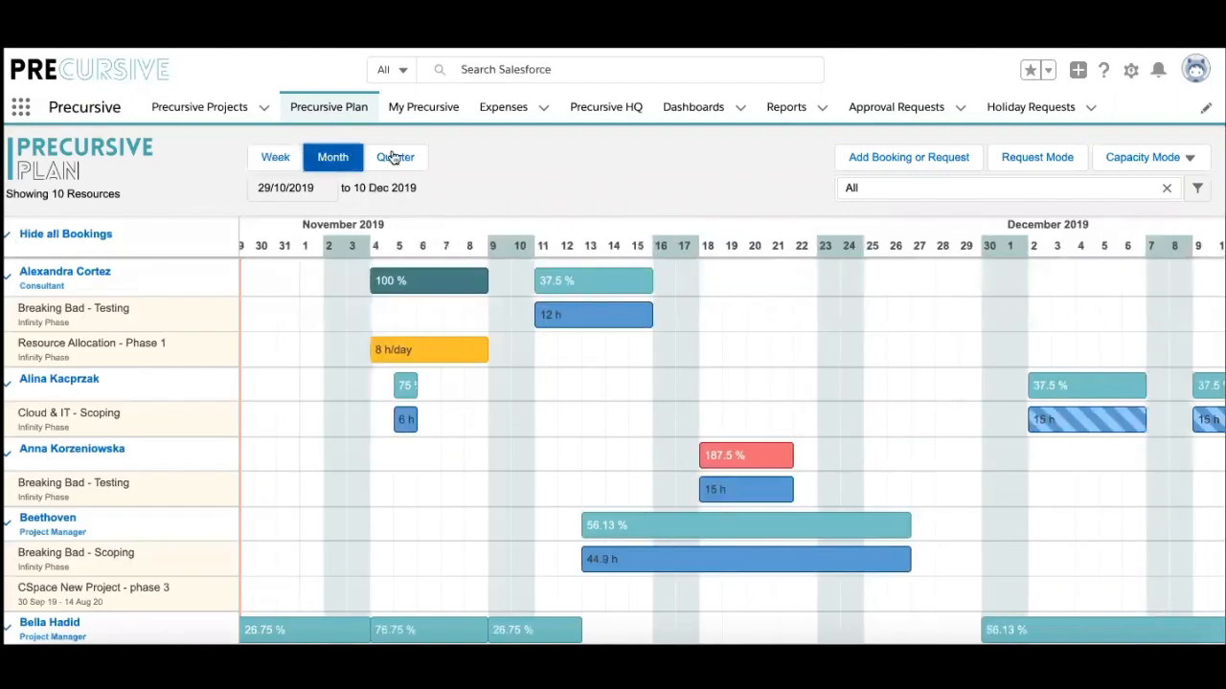
{"action": "left_click", "coordinate": [395, 159]}
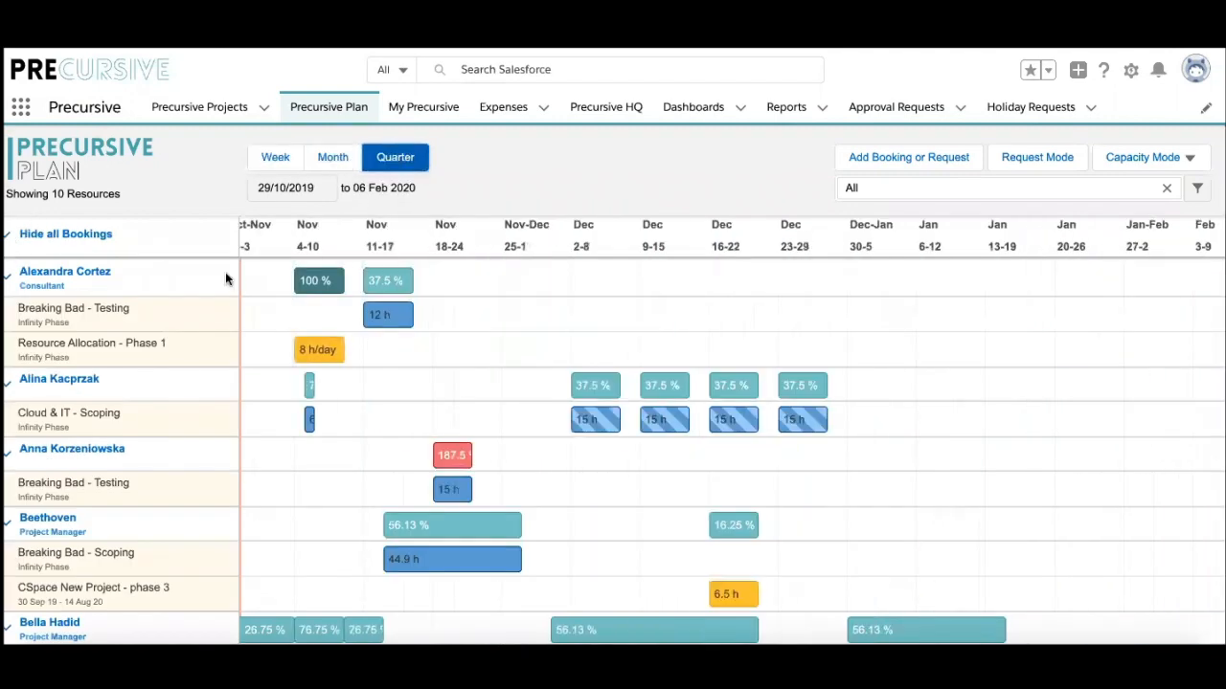
{"action": "scroll", "coordinate": [181, 473], "scroll_direction": "down", "scroll_amount": 3}
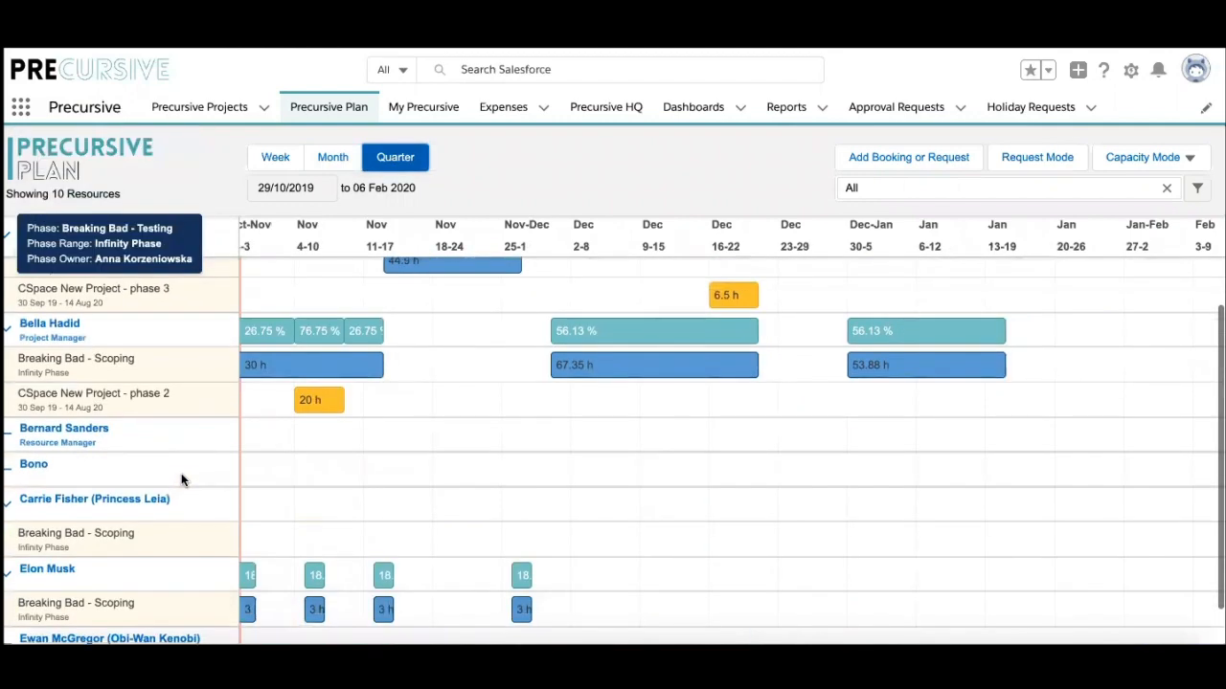
{"action": "scroll", "coordinate": [181, 473], "scroll_direction": "down", "scroll_amount": 1}
{"action": "scroll", "coordinate": [181, 473], "scroll_direction": "up", "scroll_amount": 3}
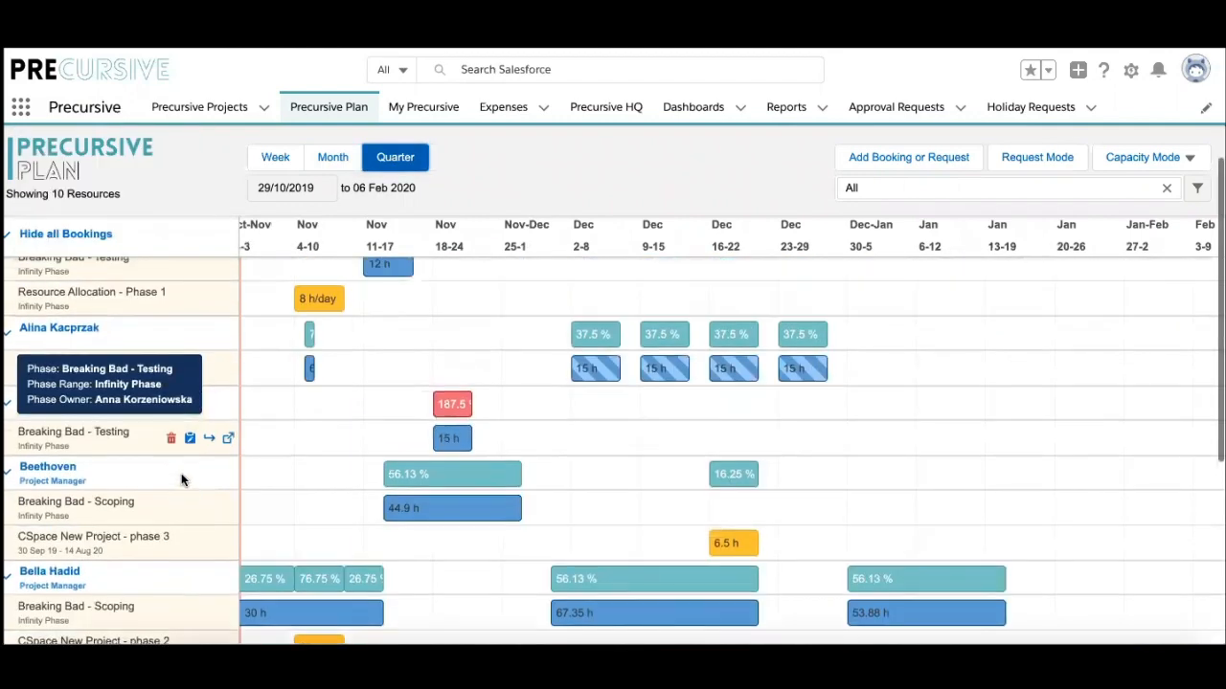
{"action": "scroll", "coordinate": [181, 473], "scroll_direction": "up", "scroll_amount": 1}
{"action": "left_click", "coordinate": [1198, 190]}
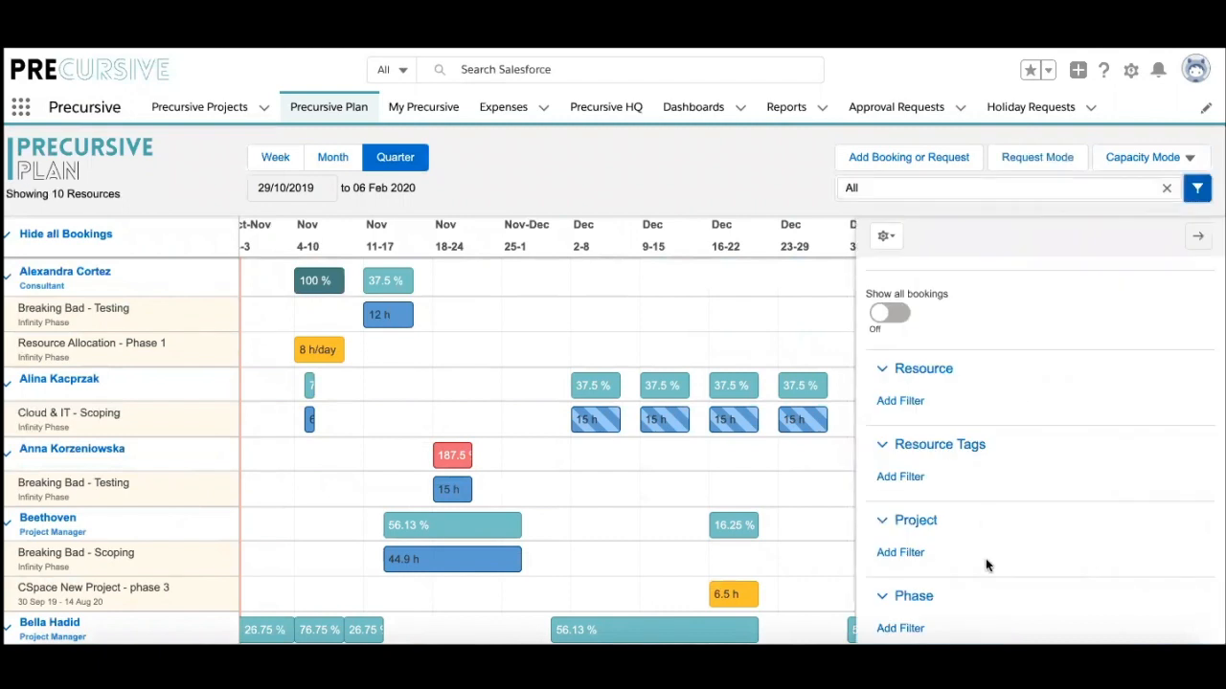
Step: Apply a project filter of Project Name equals Resource Allocation to the plan
{"action": "left_click", "coordinate": [905, 555]}
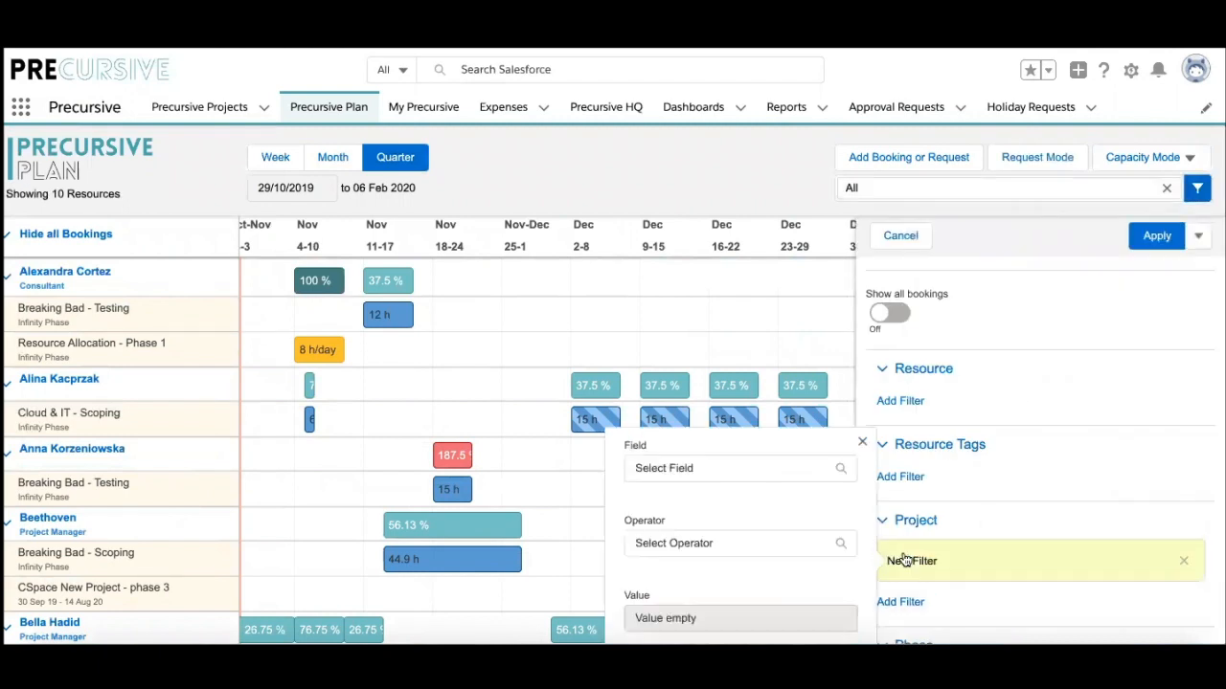
{"action": "left_click", "coordinate": [766, 466]}
{"action": "left_click", "coordinate": [709, 521]}
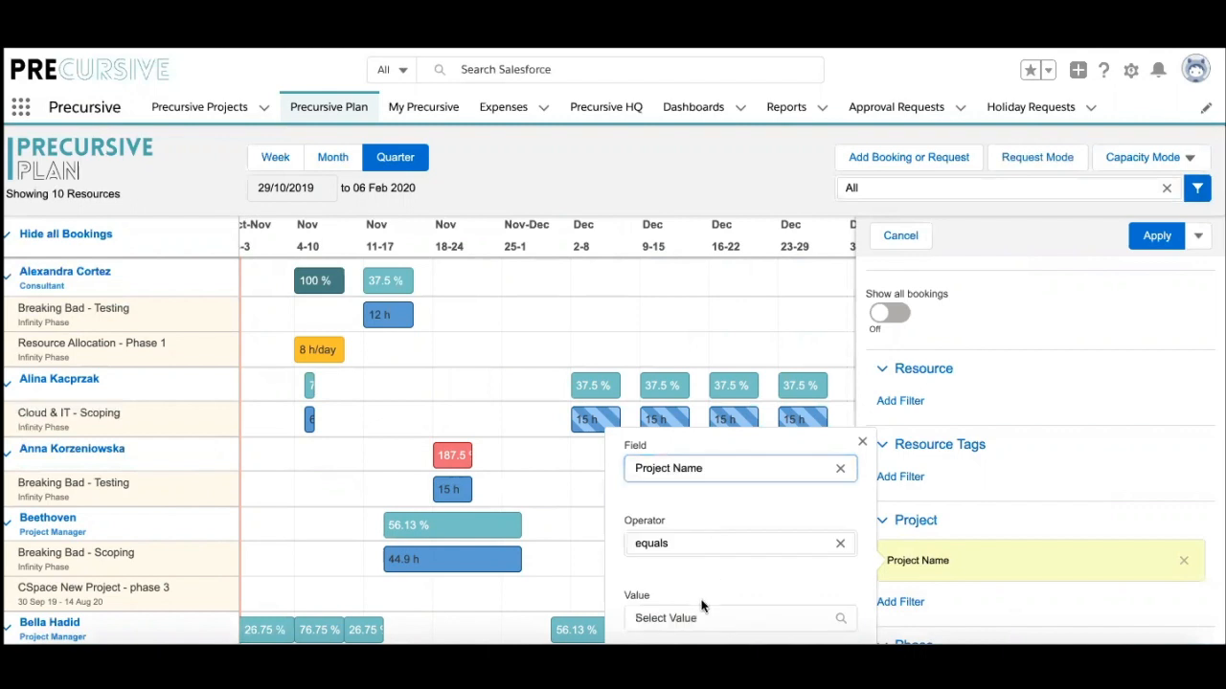
{"action": "left_click", "coordinate": [699, 617]}
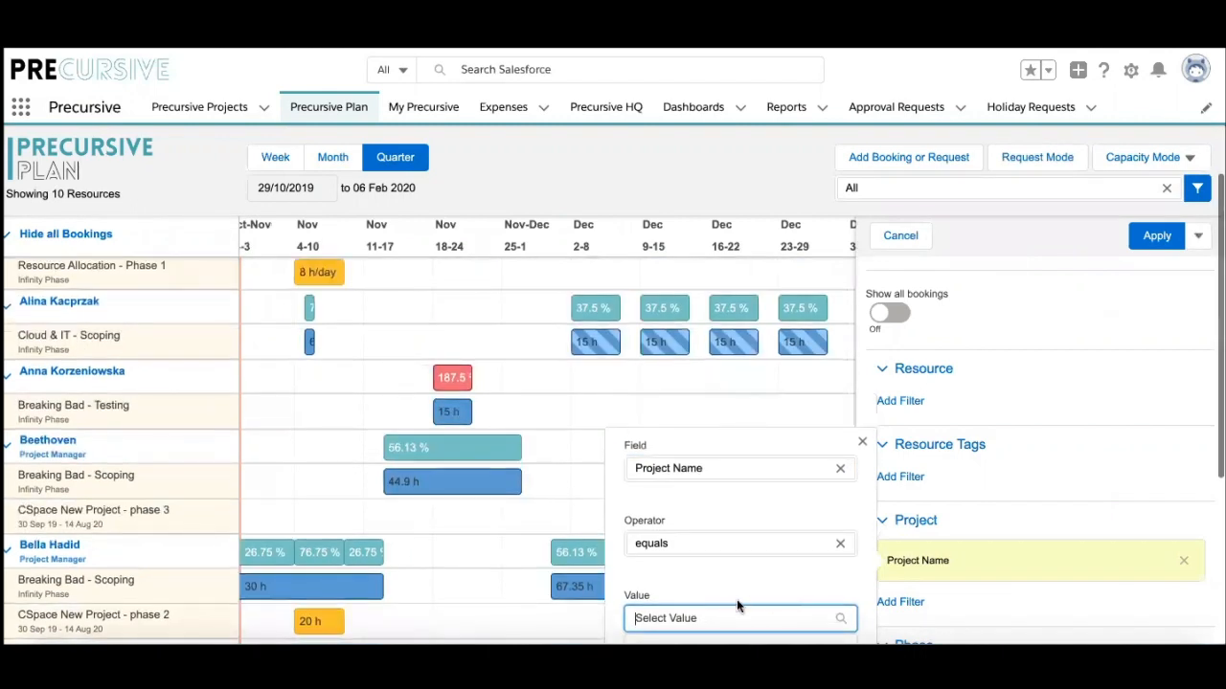
{"action": "scroll", "coordinate": [958, 558], "scroll_direction": "down", "scroll_amount": 2}
{"action": "left_click", "coordinate": [739, 498]}
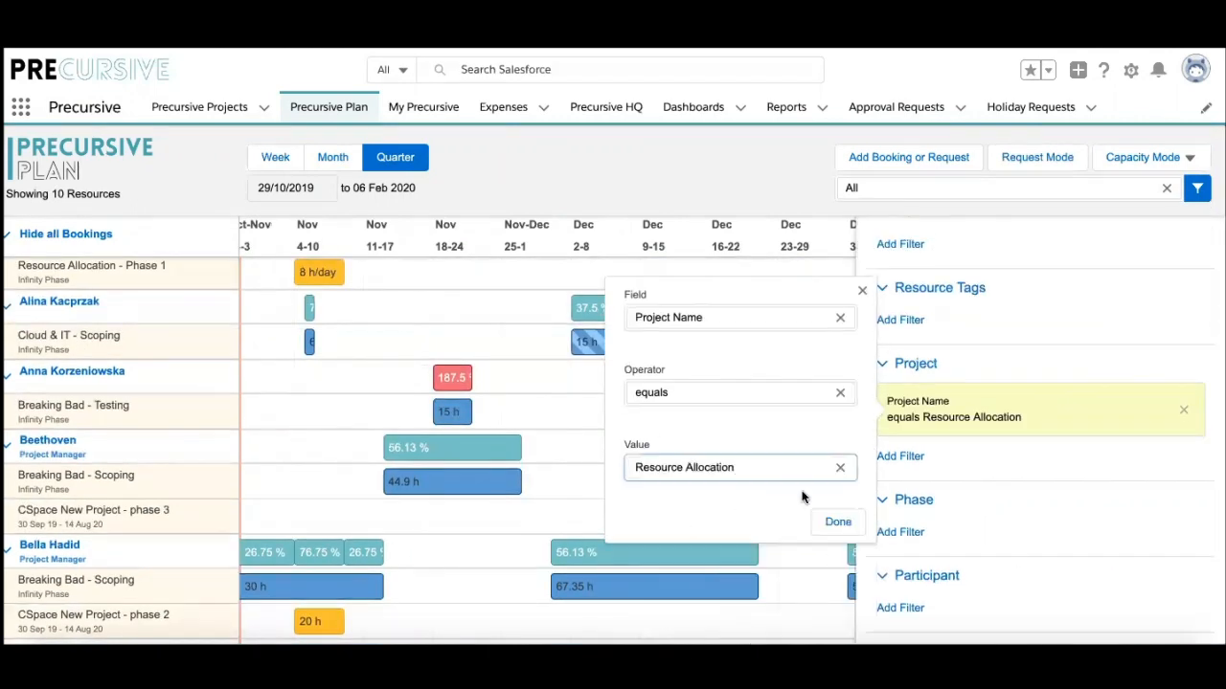
{"action": "left_click", "coordinate": [835, 527]}
{"action": "scroll", "coordinate": [1101, 464], "scroll_direction": "up", "scroll_amount": 2}
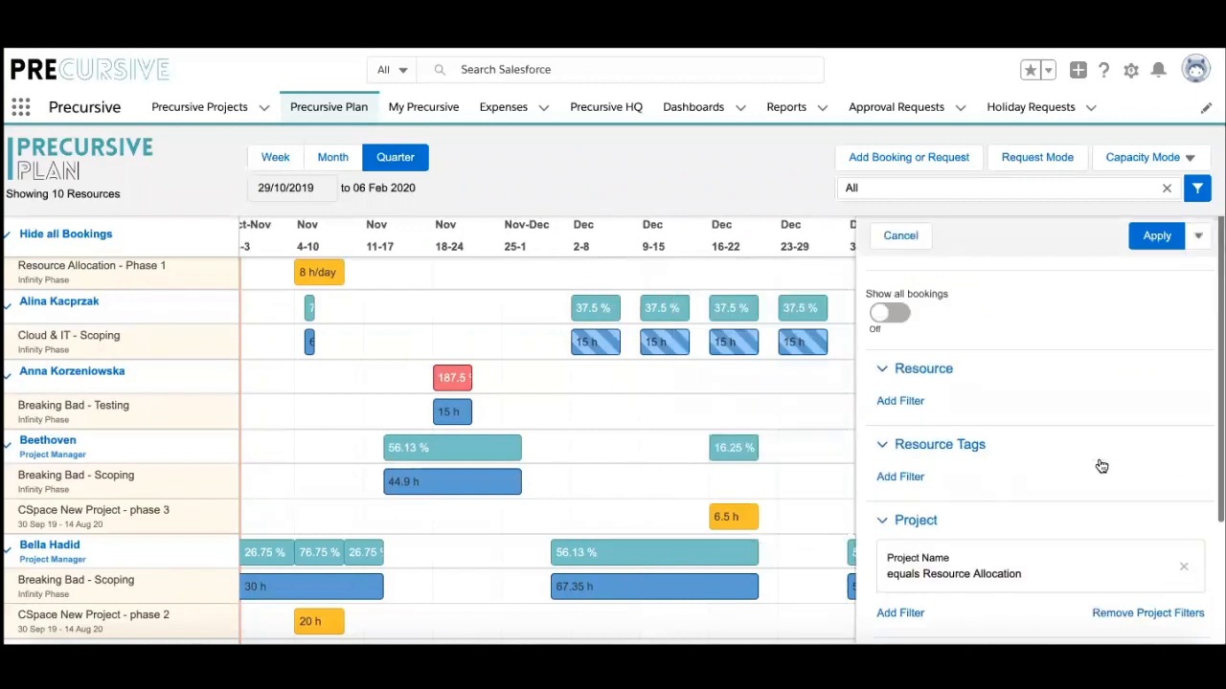
{"action": "left_click", "coordinate": [1155, 238]}
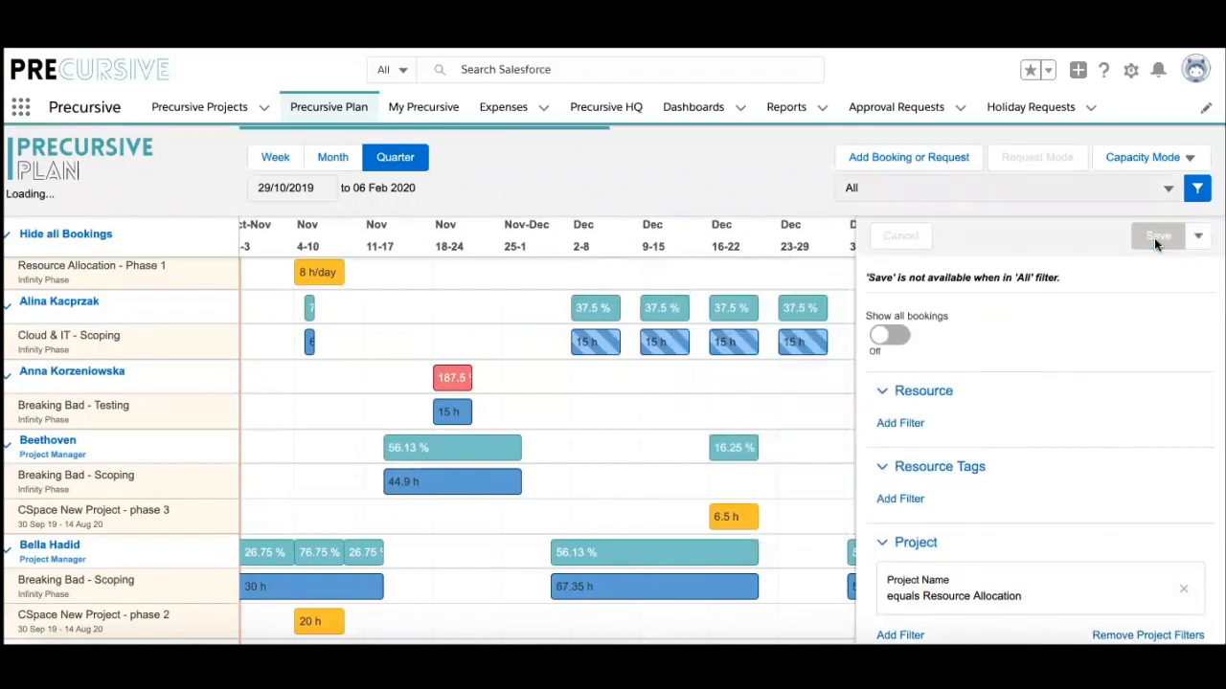
{"action": "left_click", "coordinate": [1198, 190]}
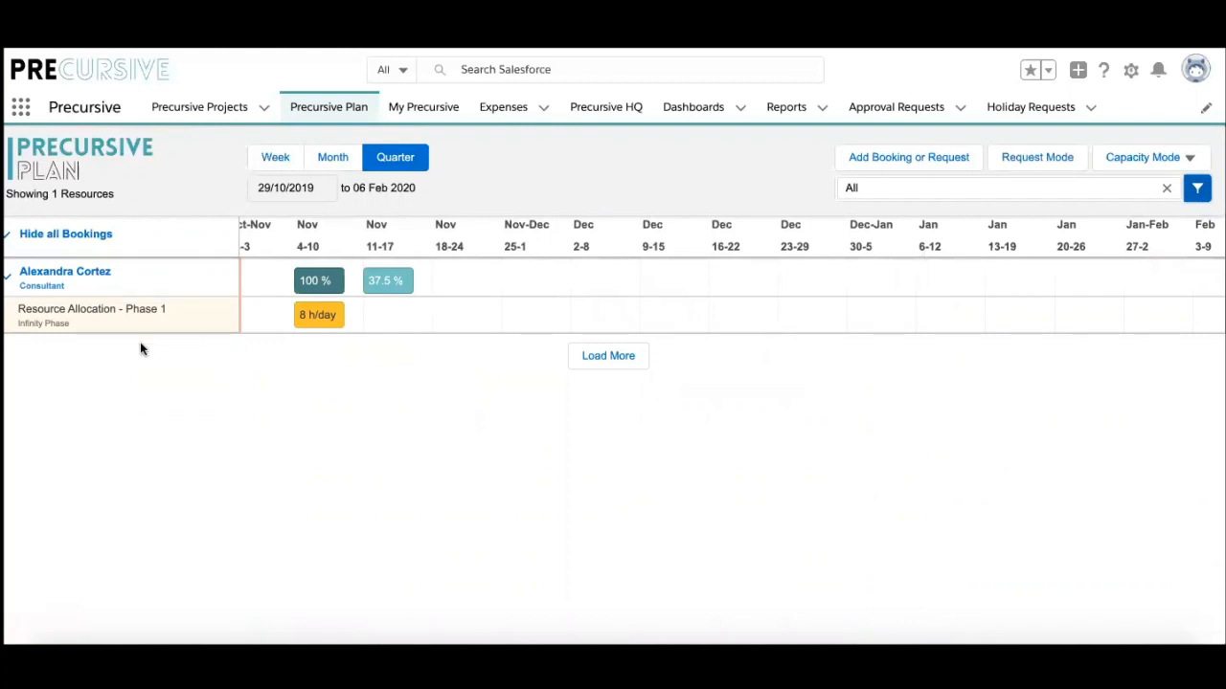
Step: Switch the filtered plan from bookings to Request Mode
{"action": "mouse_move", "coordinate": [144, 288]}
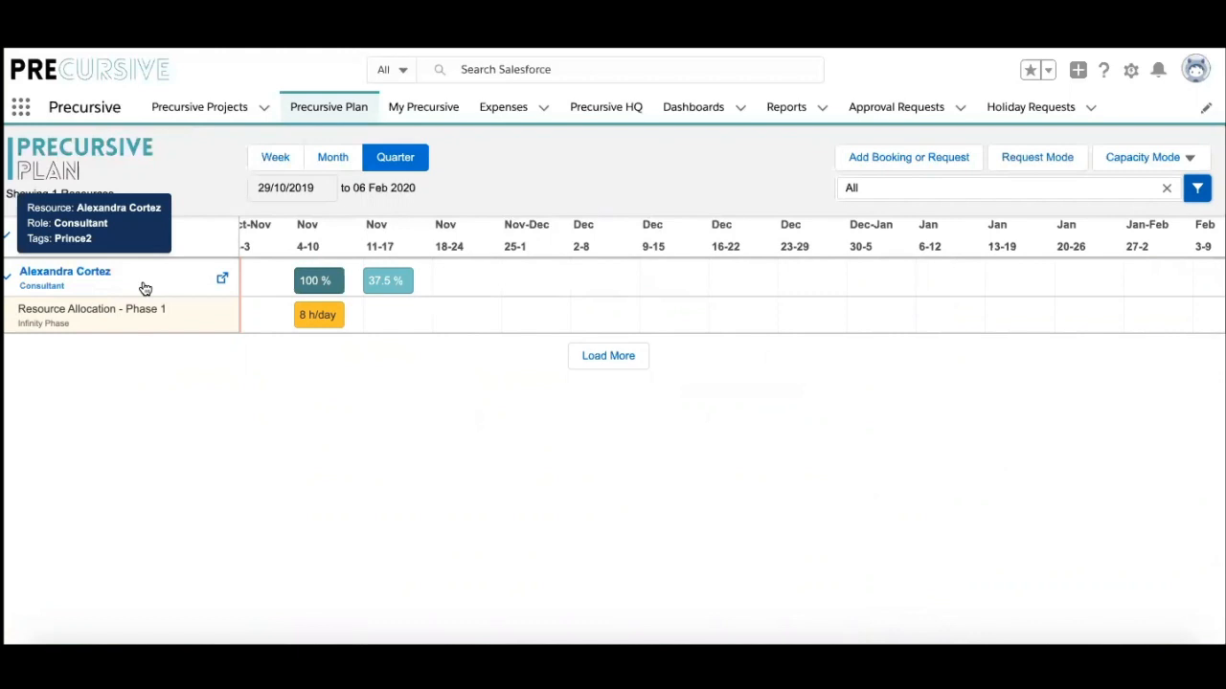
{"action": "mouse_move", "coordinate": [323, 317]}
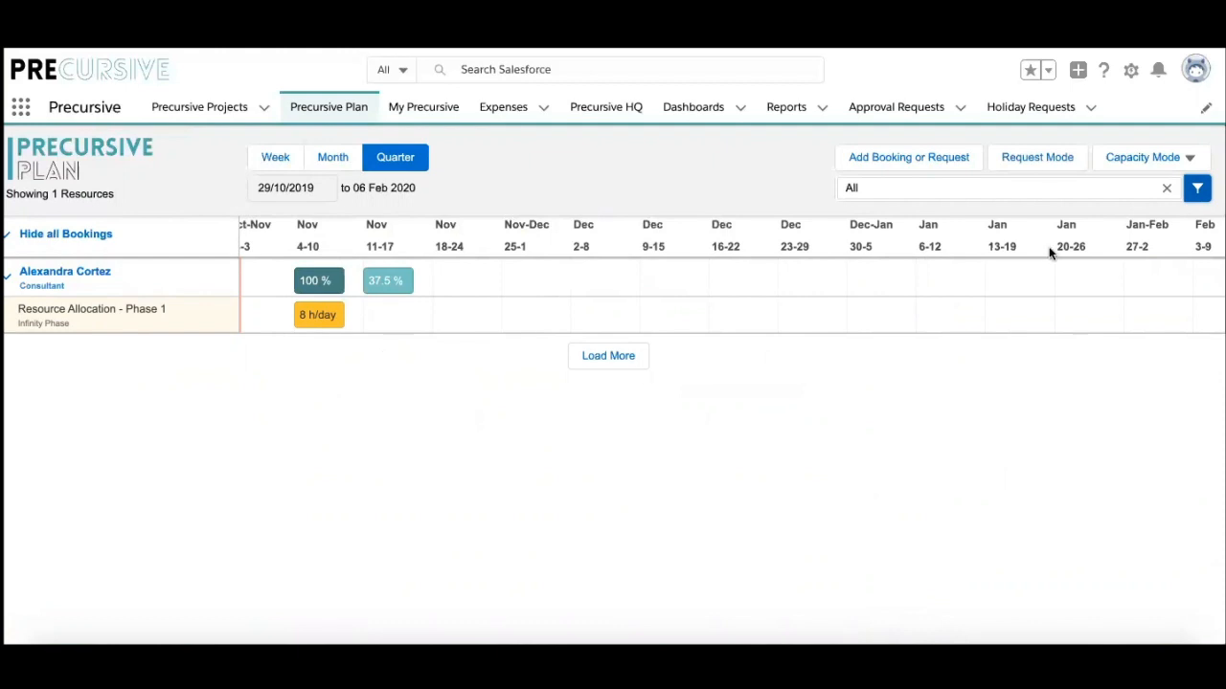
{"action": "left_click", "coordinate": [1040, 158]}
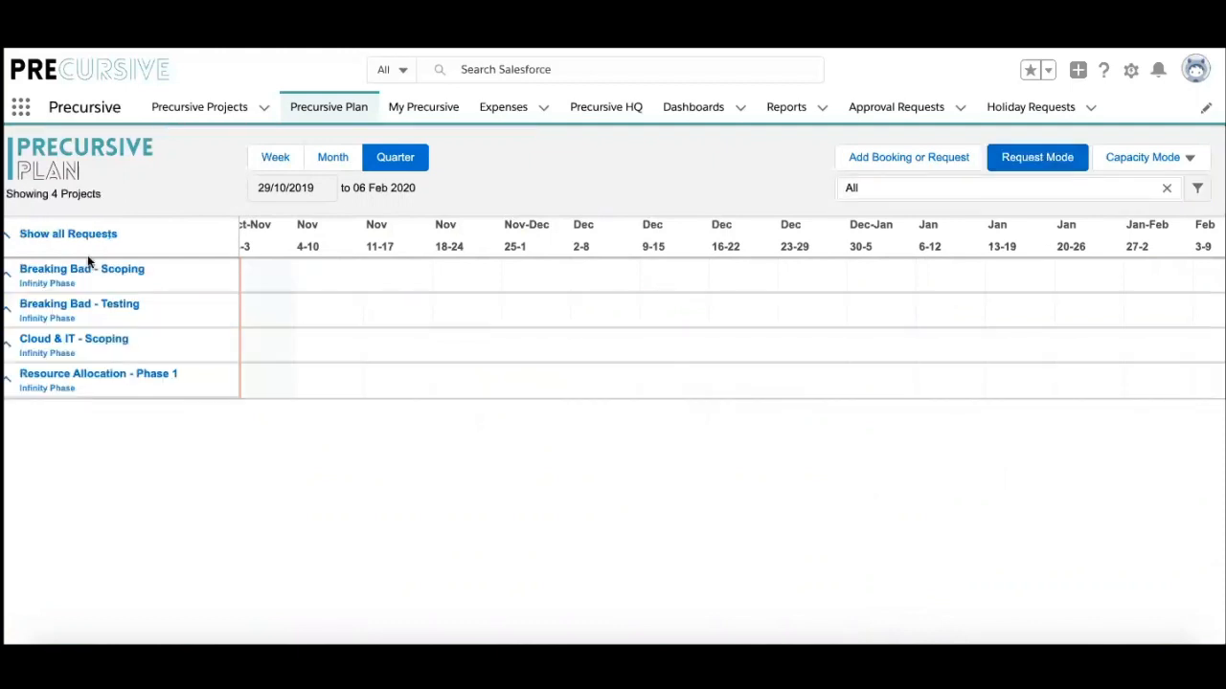
Step: Expand all requests and enter Assignment Mode for the Resource Allocation - Phase 1 Project Manager request
{"action": "left_click", "coordinate": [14, 238]}
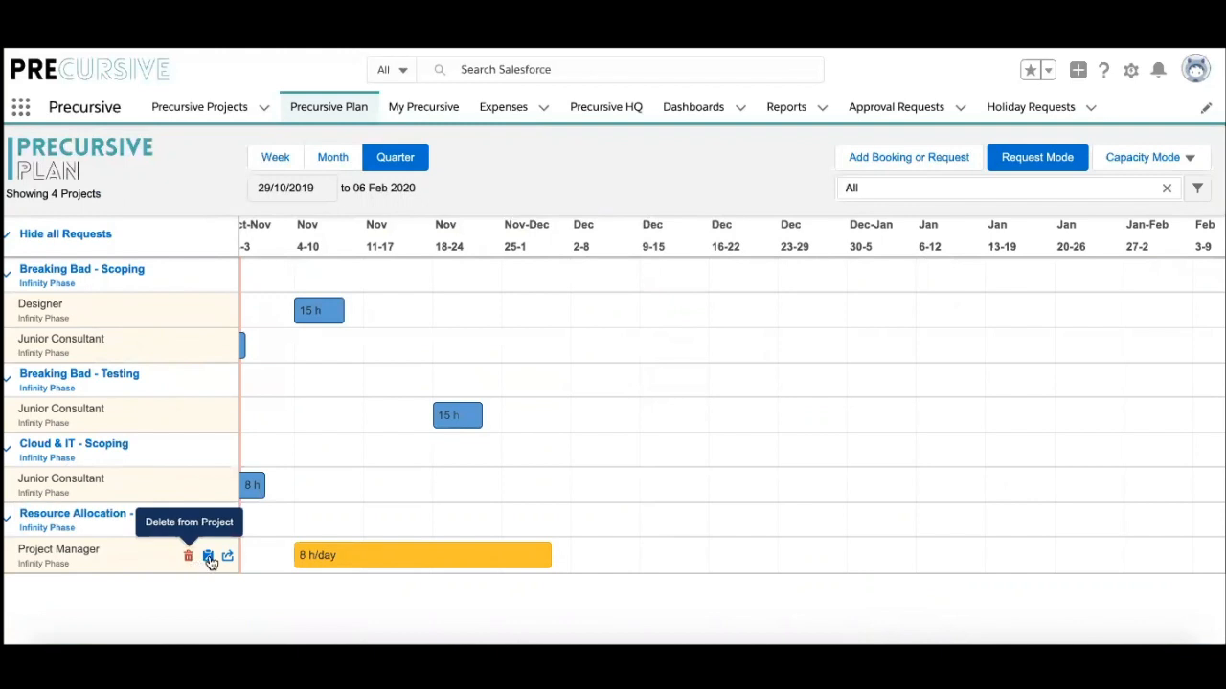
{"action": "left_click", "coordinate": [228, 557]}
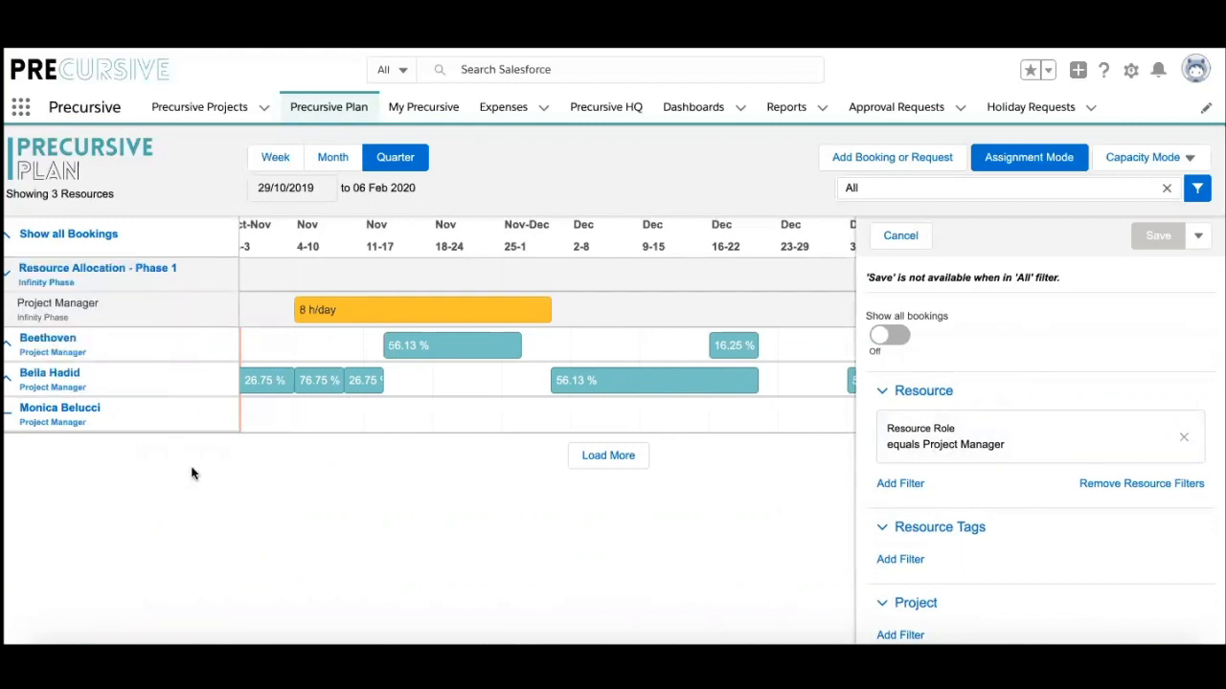
{"action": "scroll", "coordinate": [933, 536], "scroll_direction": "down", "scroll_amount": 1}
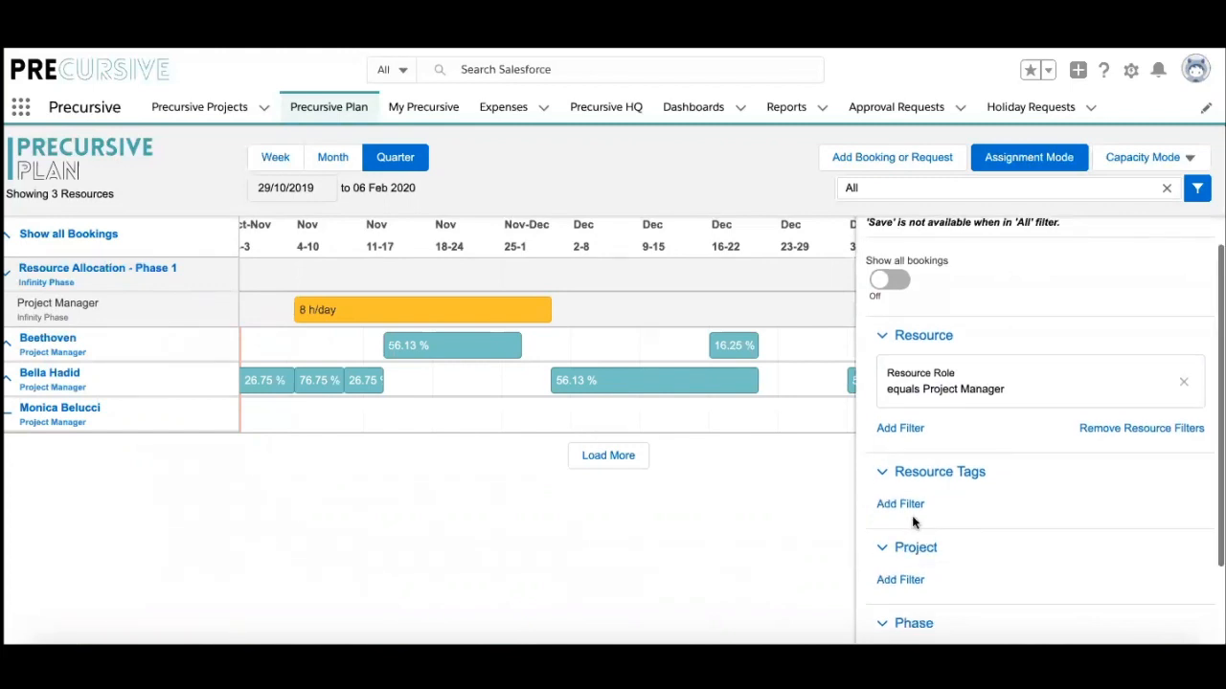
Step: Apply a Resource Tags filter for Big Data Management to the Project Manager candidates
{"action": "left_click", "coordinate": [904, 504]}
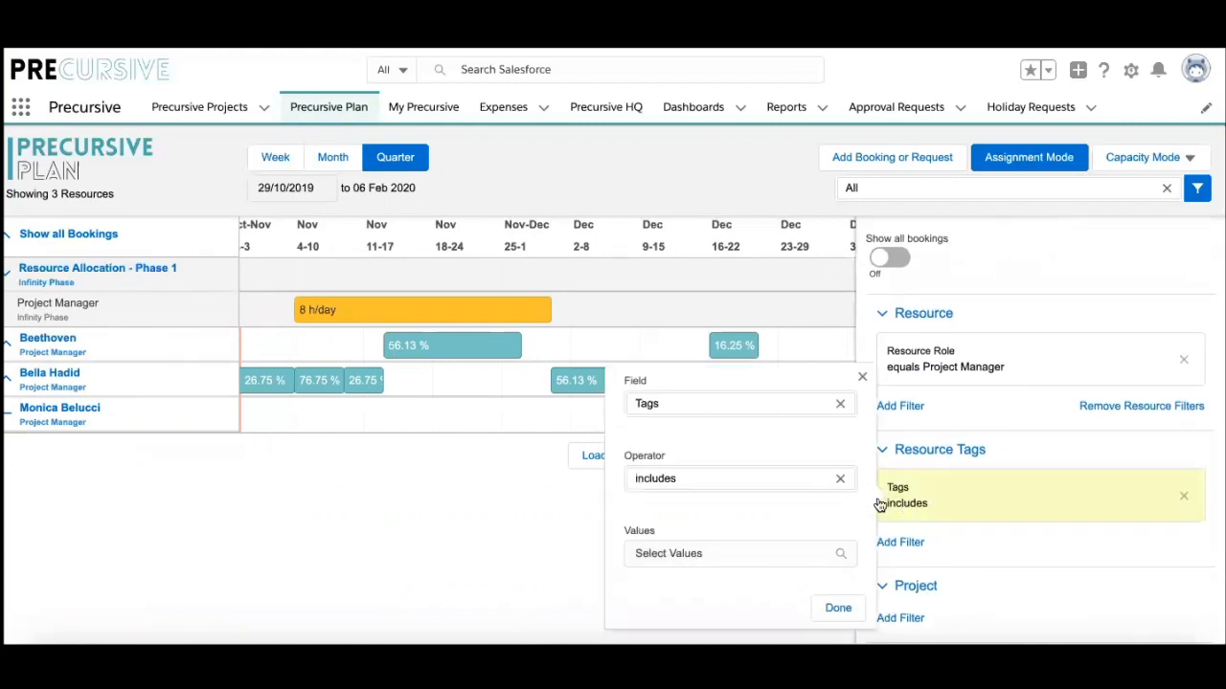
{"action": "left_click", "coordinate": [732, 556]}
{"action": "scroll", "coordinate": [990, 601], "scroll_direction": "down", "scroll_amount": 1}
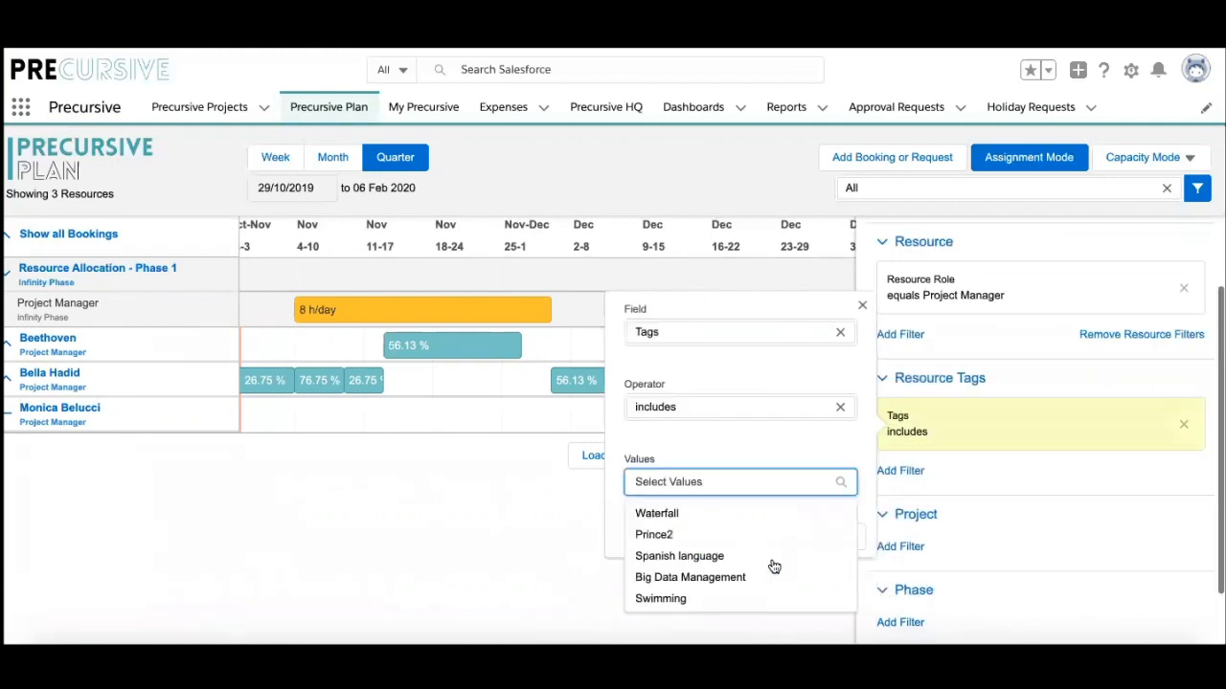
{"action": "left_click", "coordinate": [689, 580]}
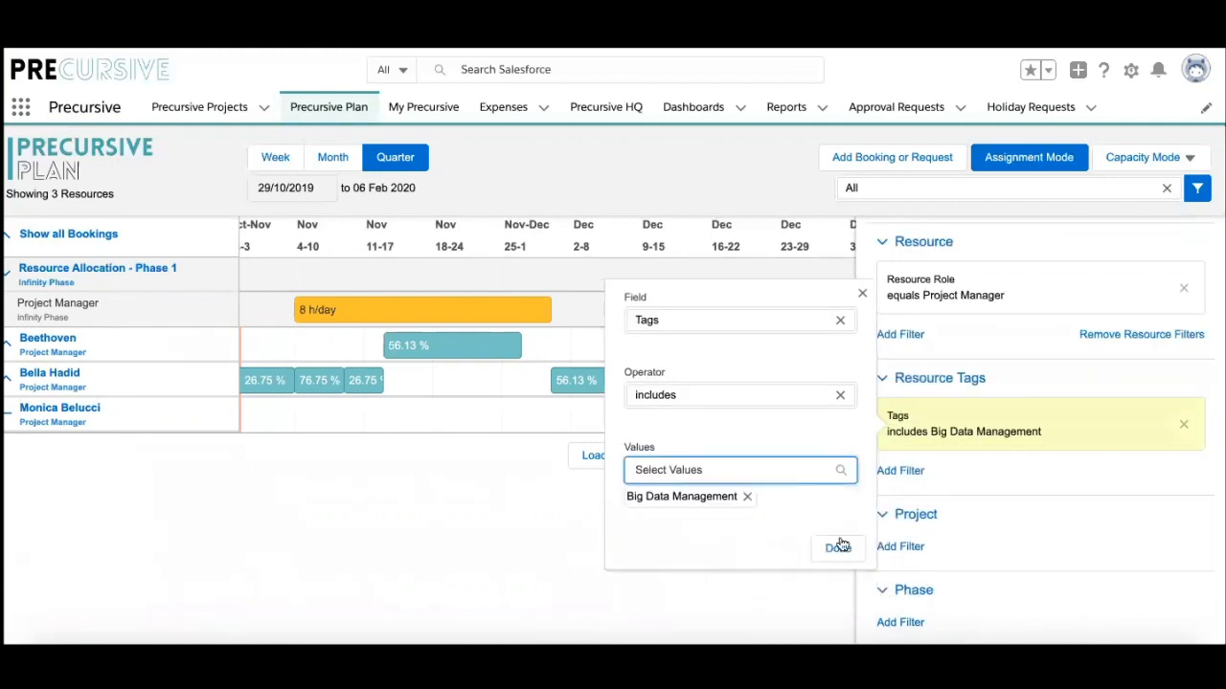
{"action": "left_click", "coordinate": [846, 554]}
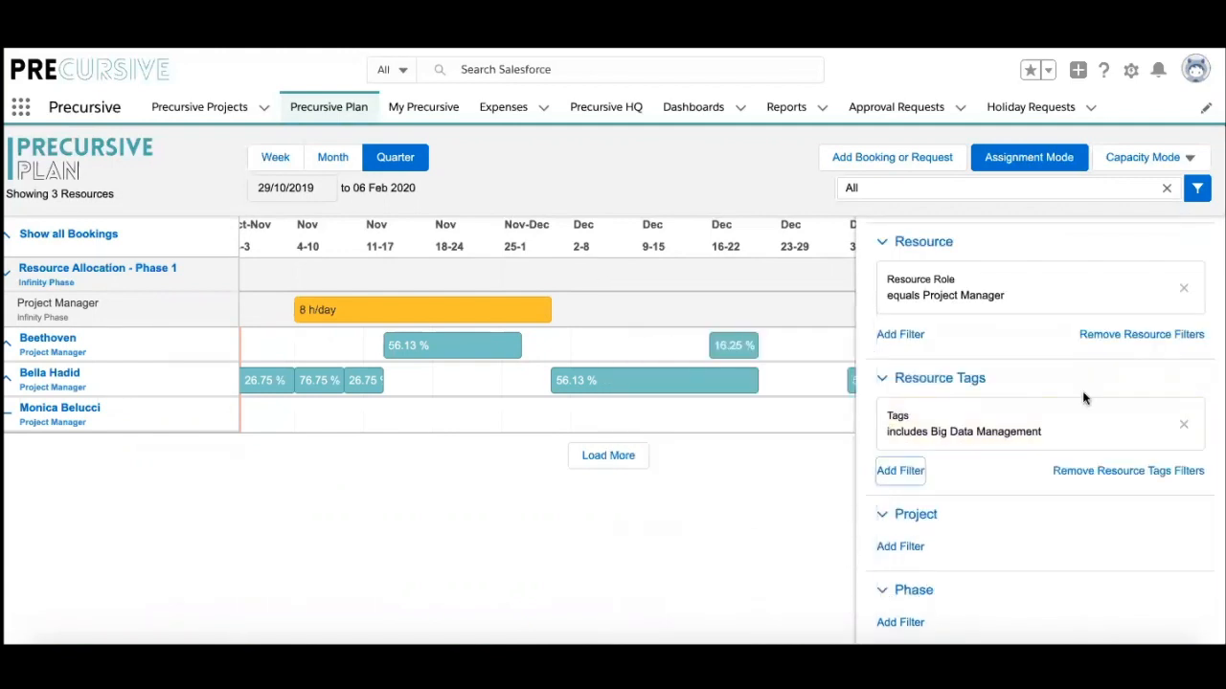
{"action": "scroll", "coordinate": [1062, 396], "scroll_direction": "up", "scroll_amount": 2}
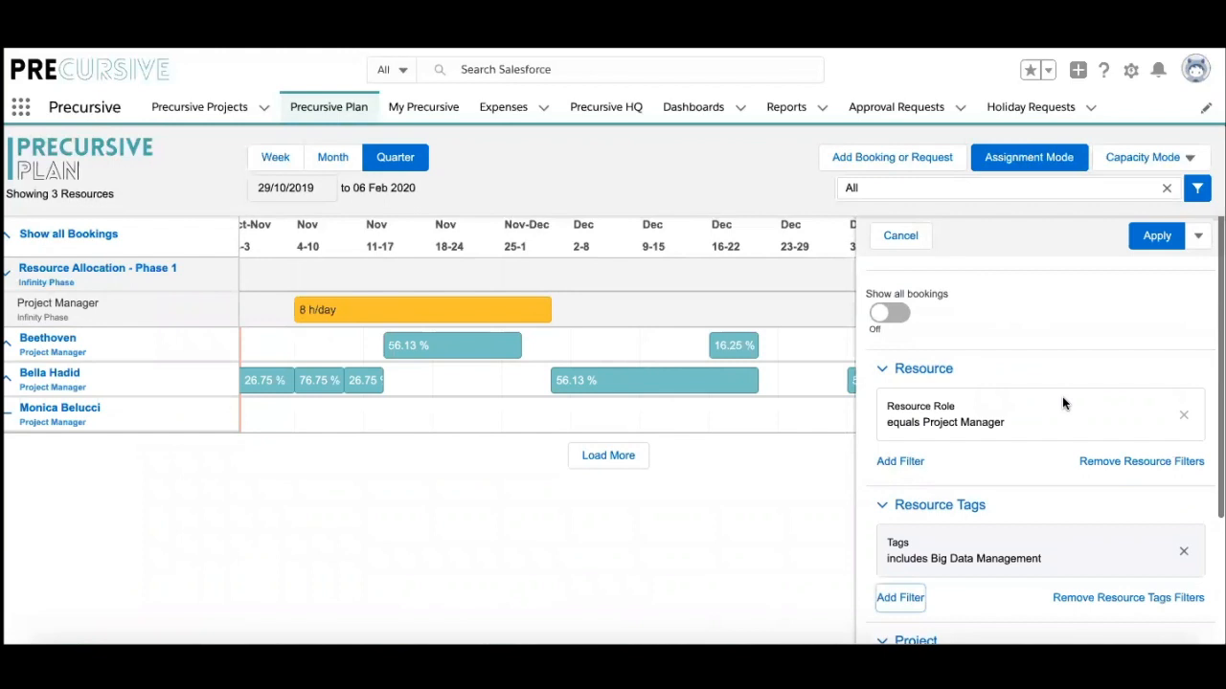
{"action": "left_click", "coordinate": [1156, 237]}
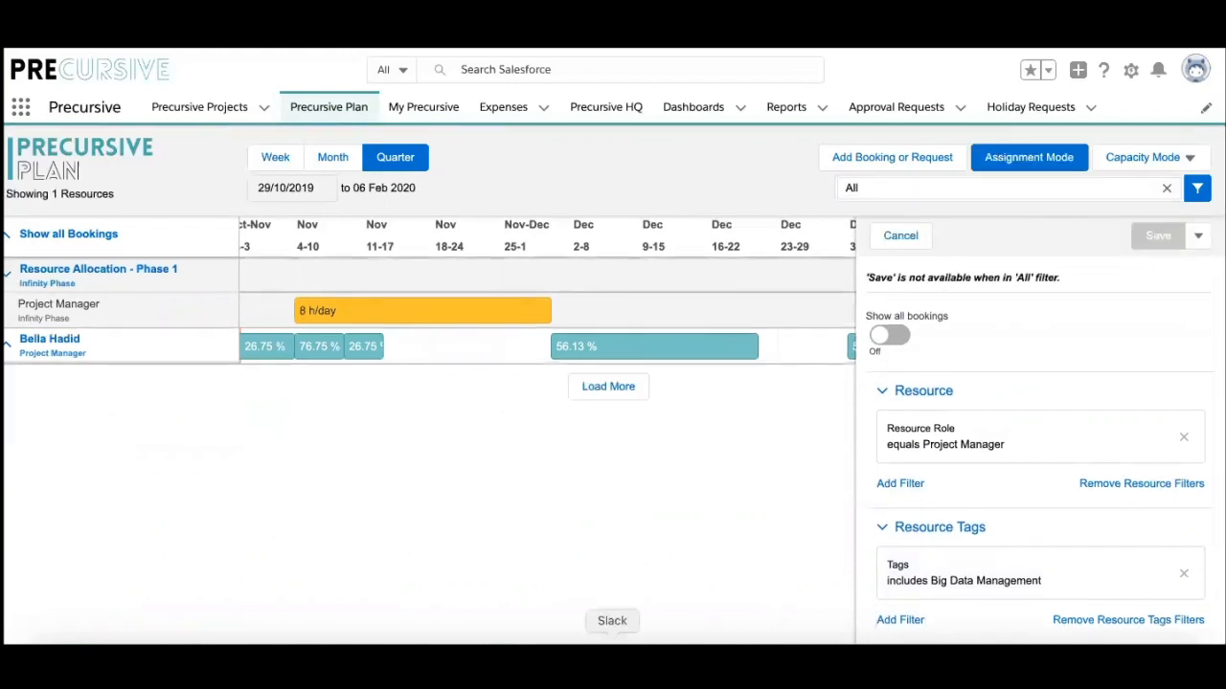
{"action": "left_click", "coordinate": [1197, 188]}
Step: Assign the remaining project manager, confirm the booking, and expand their bookings to see the 8 h/day Phase 1 booking
{"action": "left_click", "coordinate": [227, 348]}
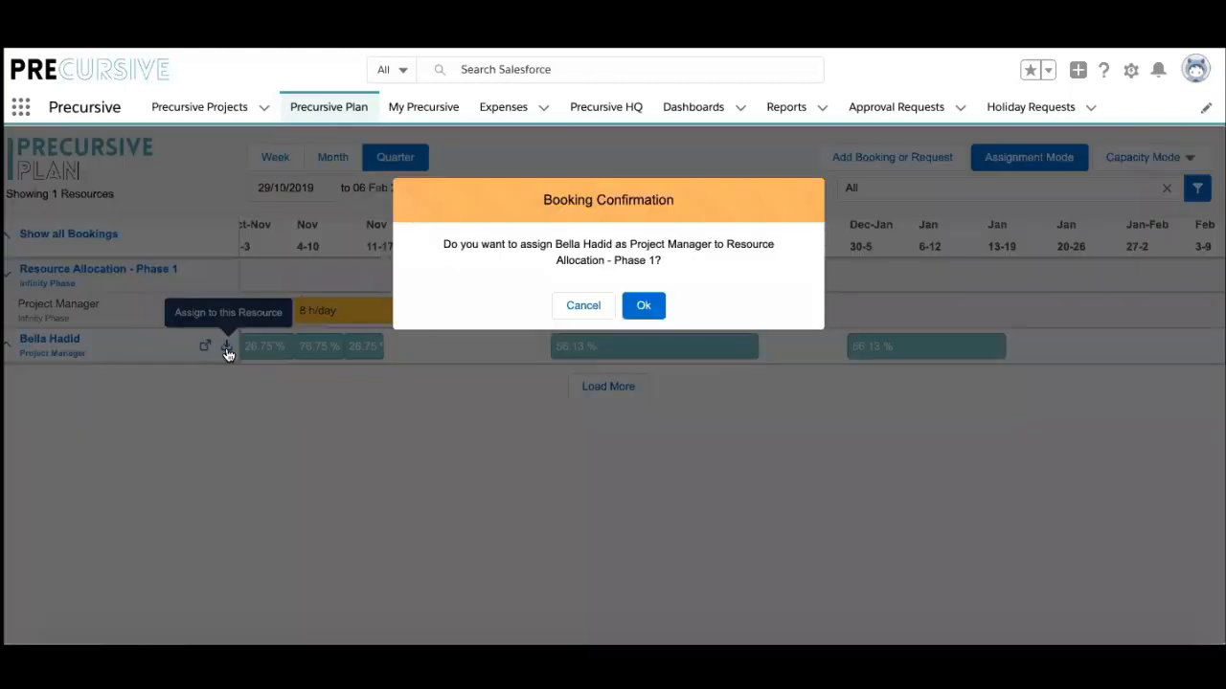
{"action": "left_click", "coordinate": [653, 306]}
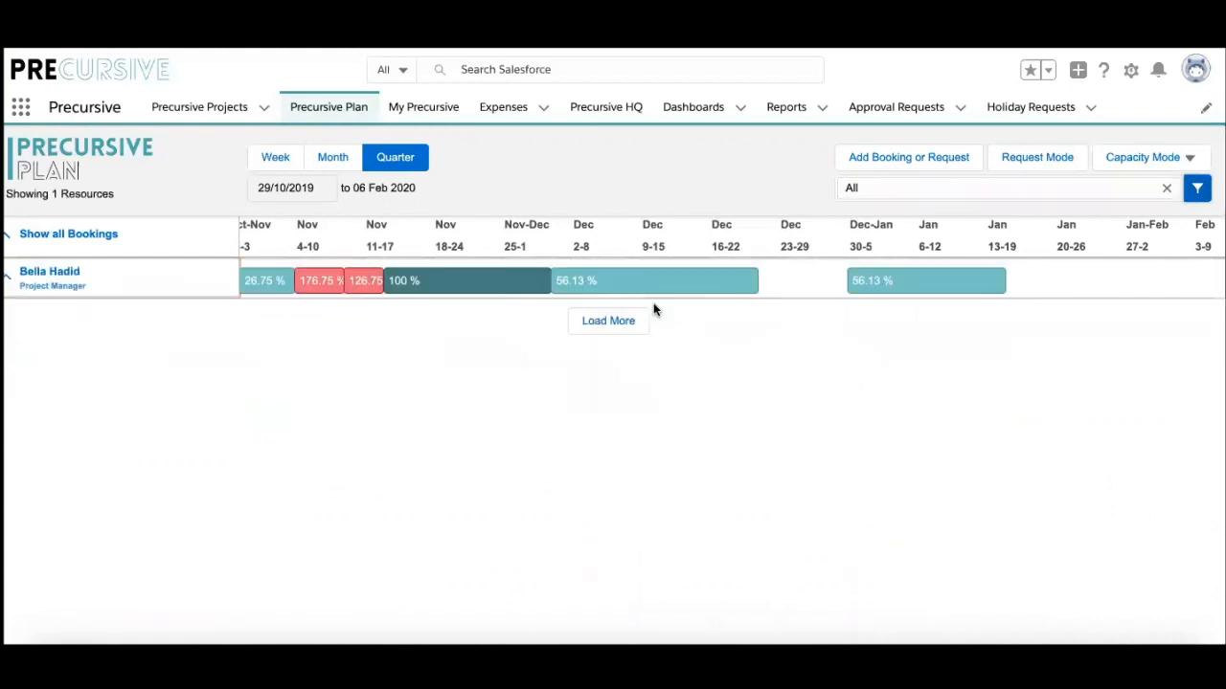
{"action": "left_click", "coordinate": [11, 239]}
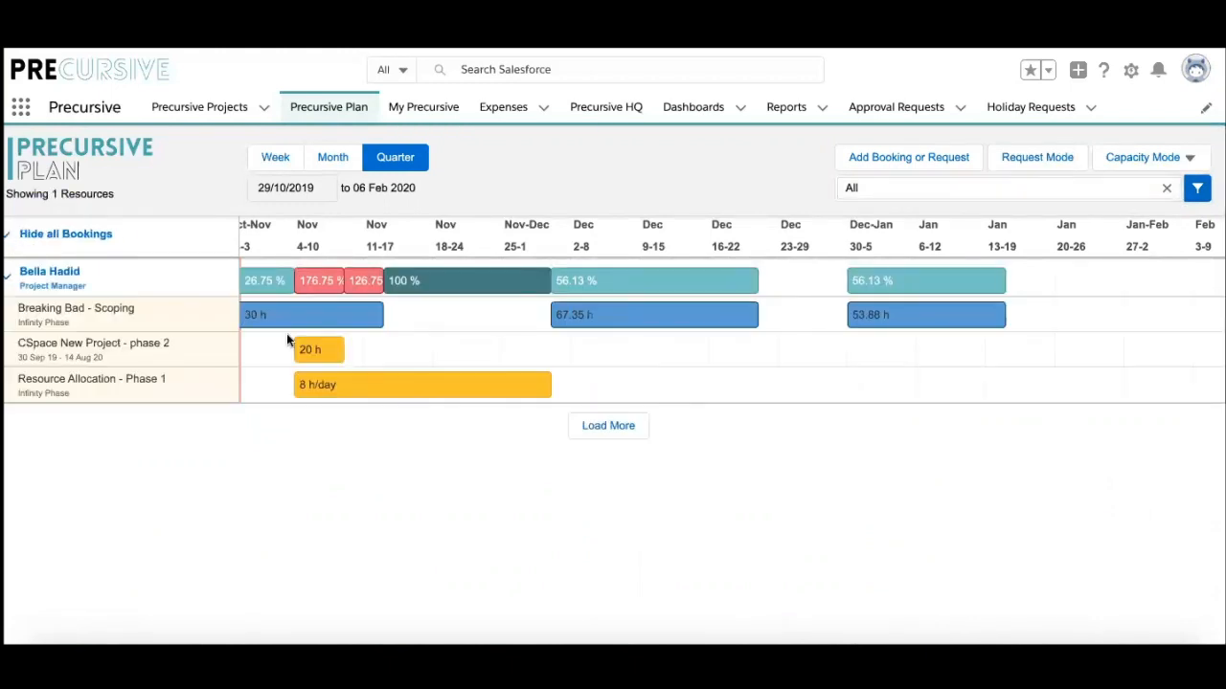
{"action": "mouse_move", "coordinate": [332, 281]}
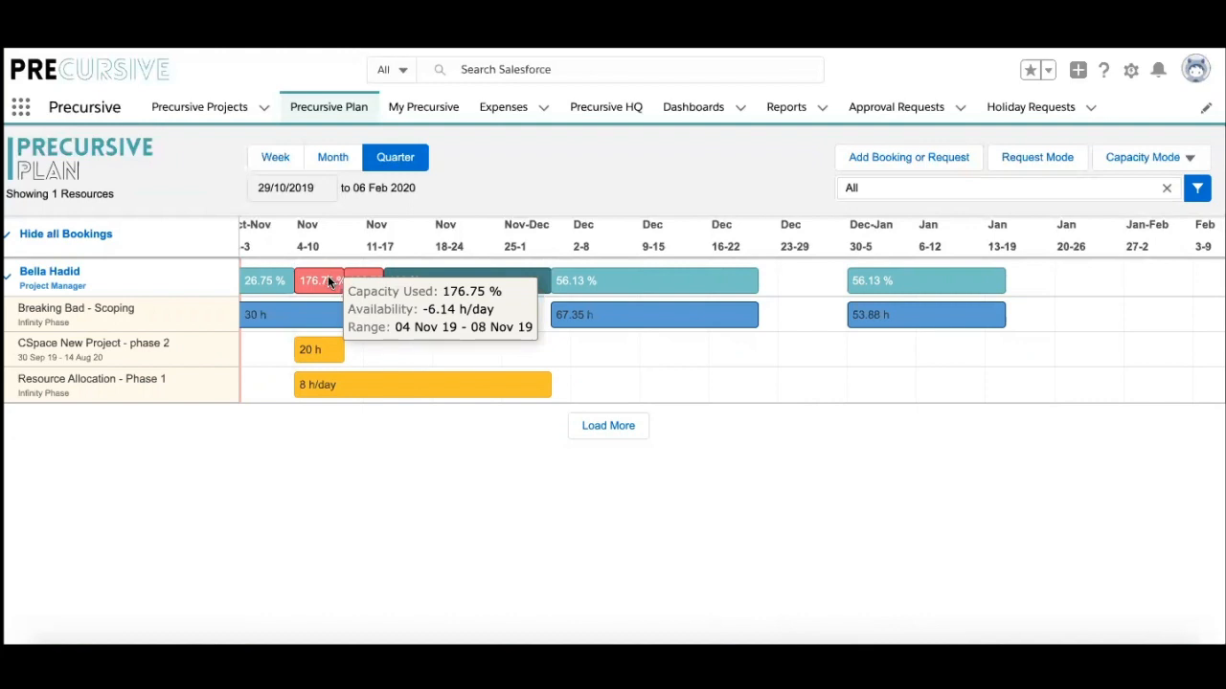
Step: Reassign the project manager's Resource Allocation - Phase 1 booking to a new resource, dropping peak load to 76.75%
{"action": "right_click", "coordinate": [356, 381]}
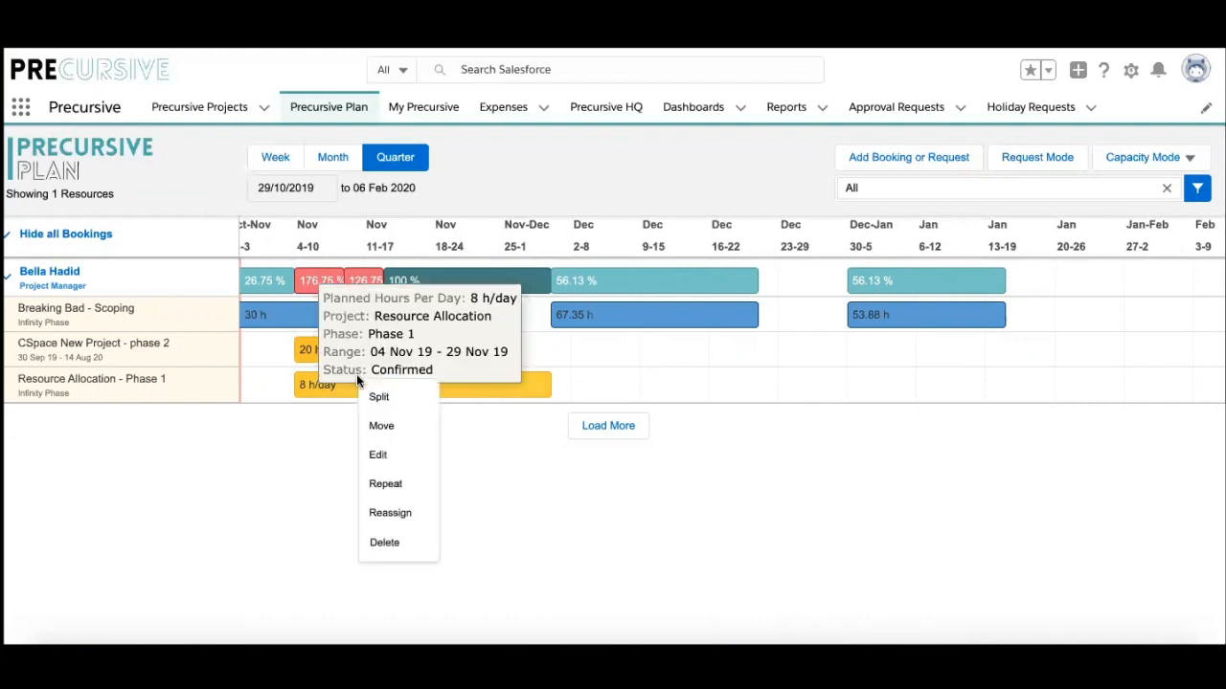
{"action": "left_click", "coordinate": [389, 514]}
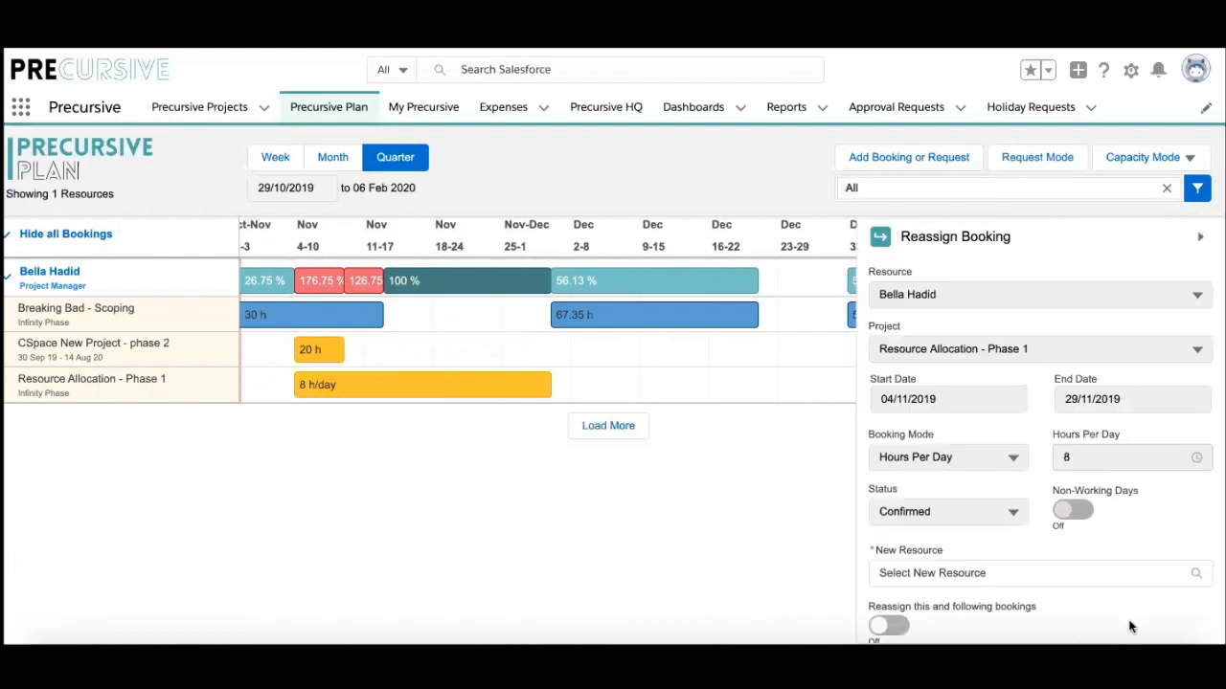
{"action": "scroll", "coordinate": [1130, 627], "scroll_direction": "down", "scroll_amount": 1}
{"action": "left_click", "coordinate": [999, 497]}
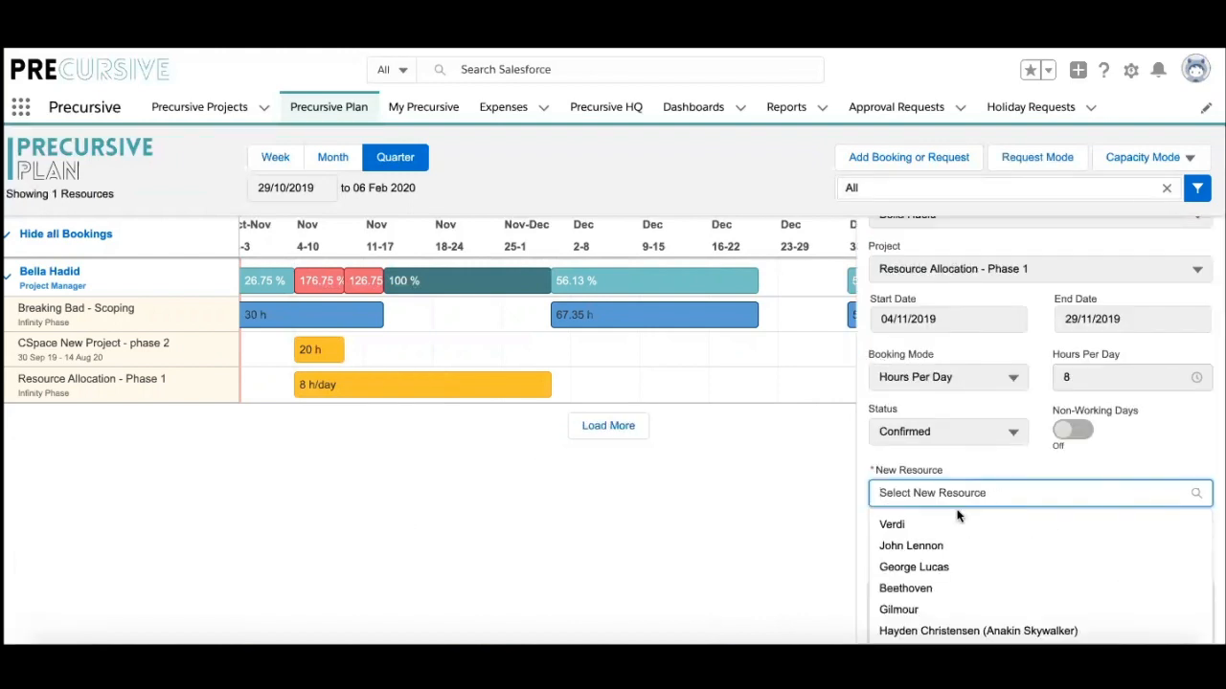
{"action": "left_click", "coordinate": [934, 545]}
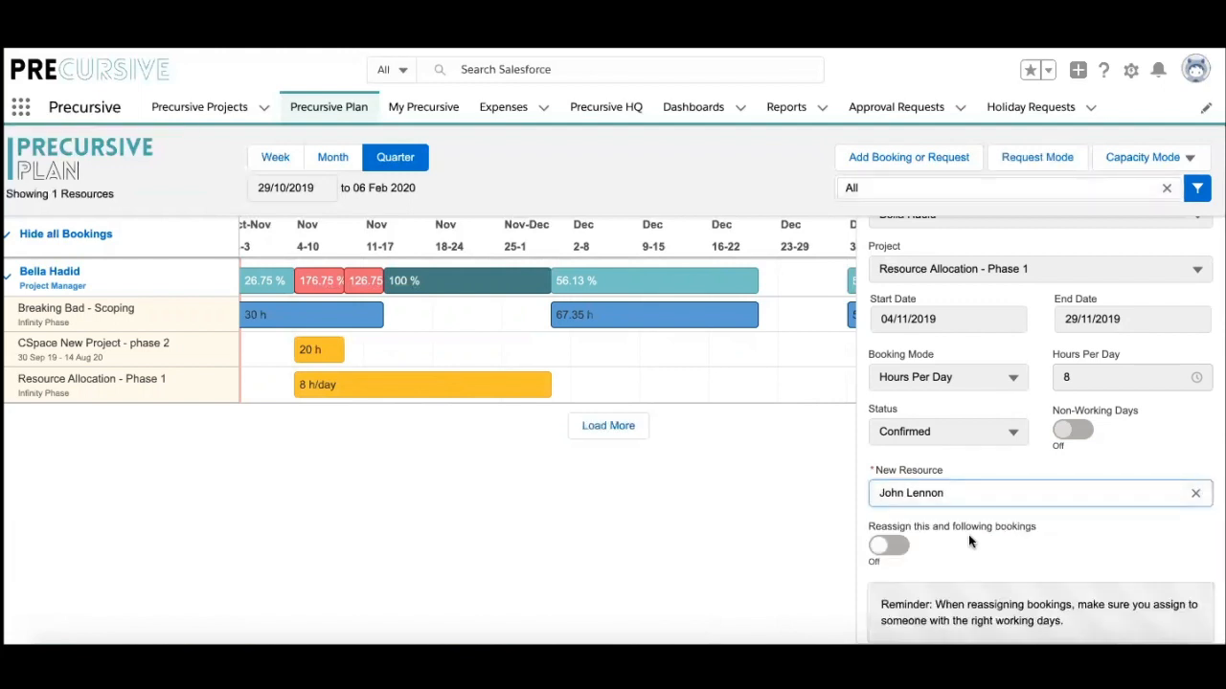
{"action": "scroll", "coordinate": [1013, 562], "scroll_direction": "down", "scroll_amount": 1}
{"action": "left_click", "coordinate": [1075, 623]}
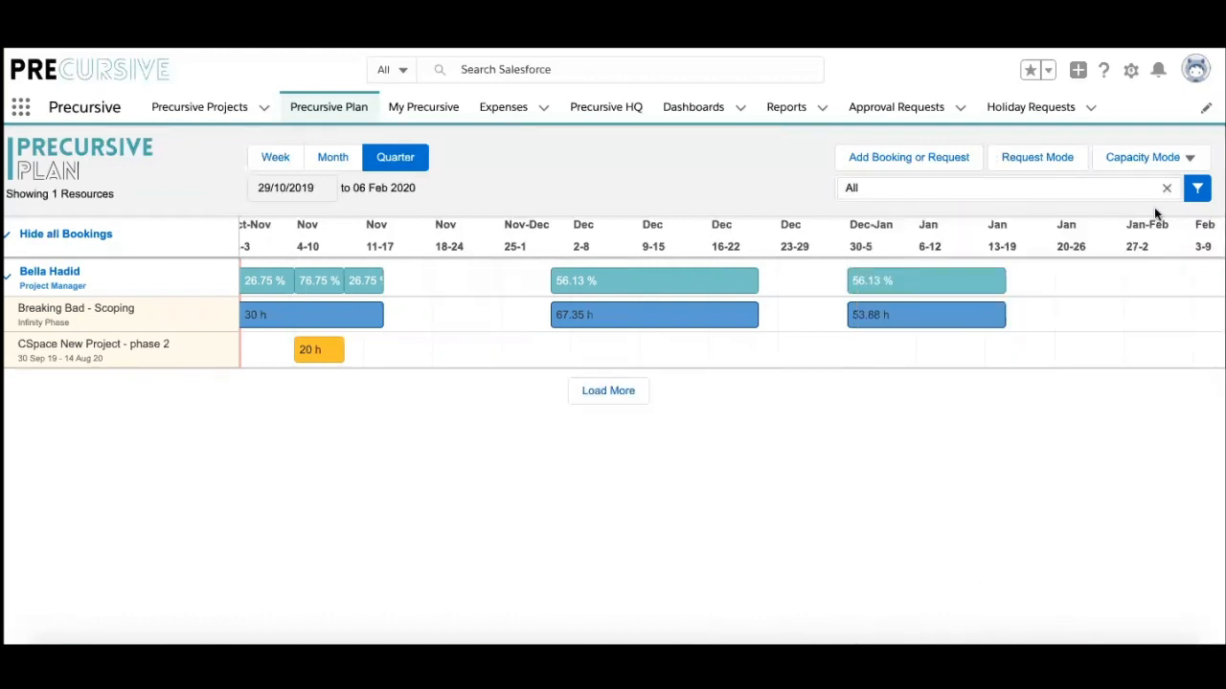
Step: Remove the Resource Role and Big Data Management tag filters from the plan
{"action": "left_click", "coordinate": [1196, 189]}
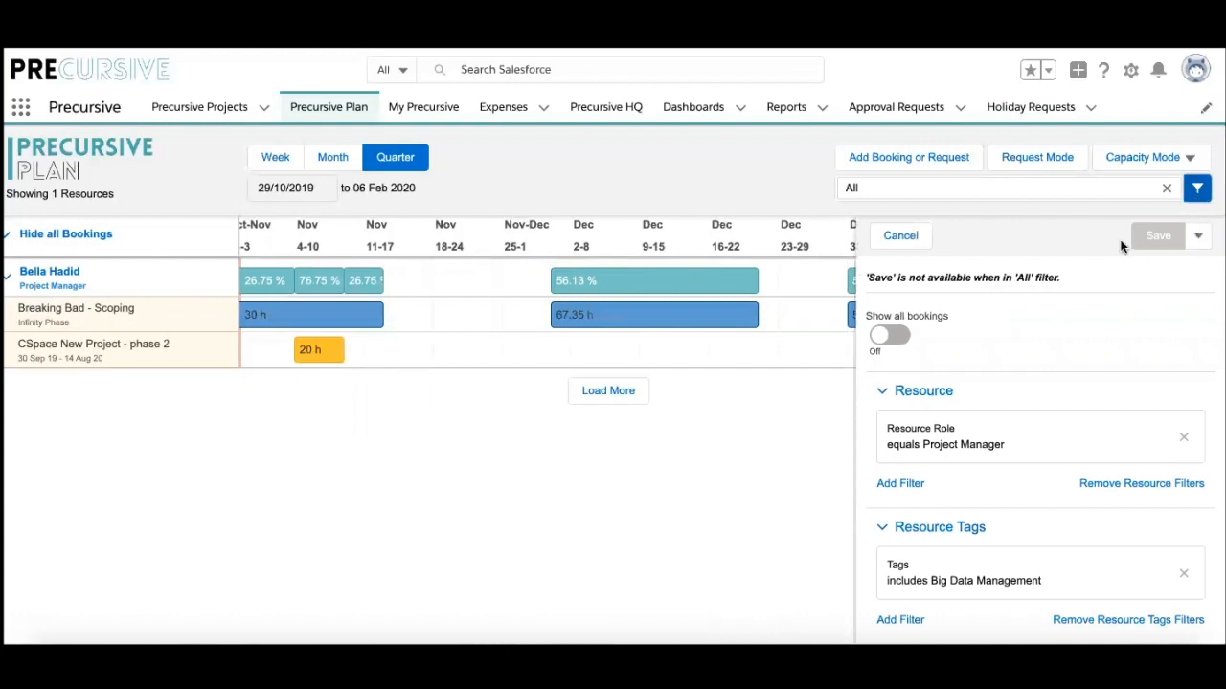
{"action": "left_click", "coordinate": [1183, 437]}
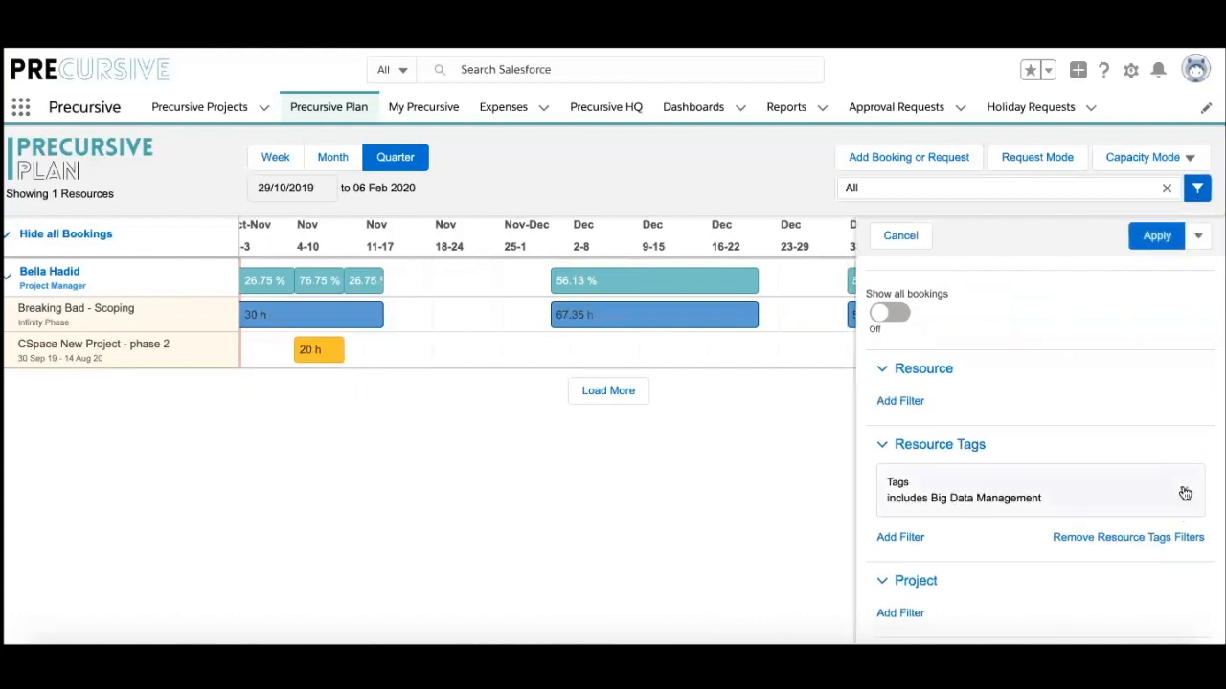
{"action": "left_click", "coordinate": [1184, 493]}
Step: Add a Project Name equals Resource Allocation filter and apply it to the plan
{"action": "left_click", "coordinate": [906, 553]}
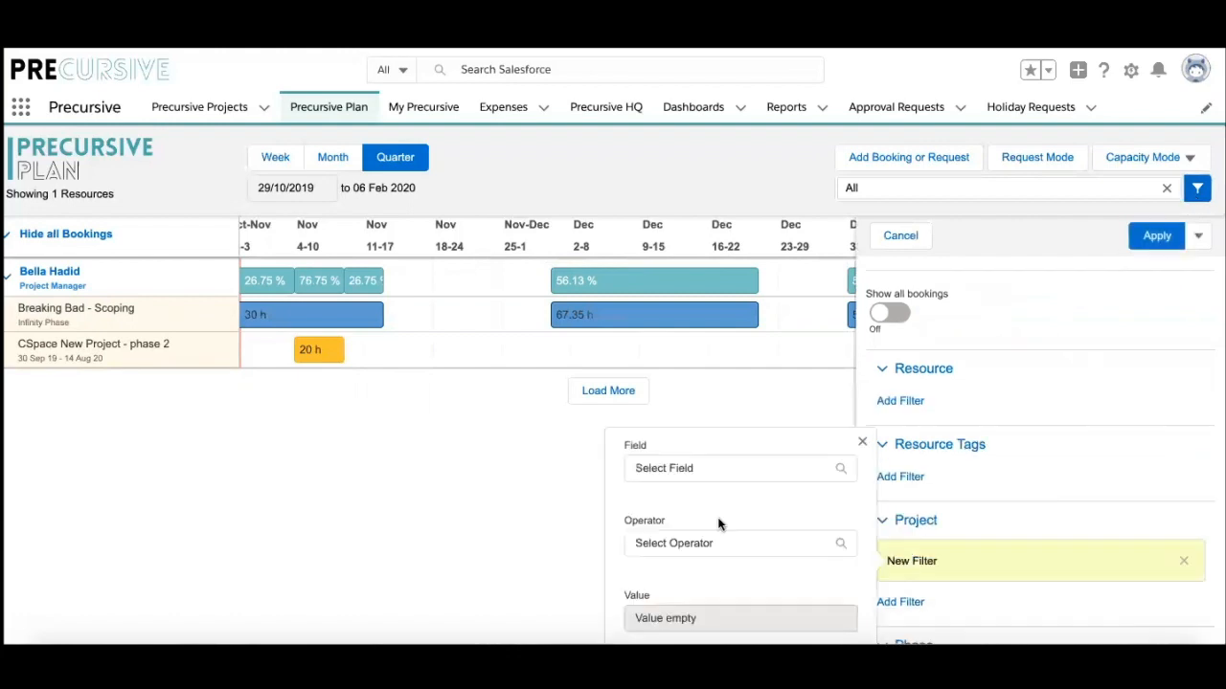
{"action": "left_click", "coordinate": [691, 469]}
{"action": "left_click", "coordinate": [671, 522]}
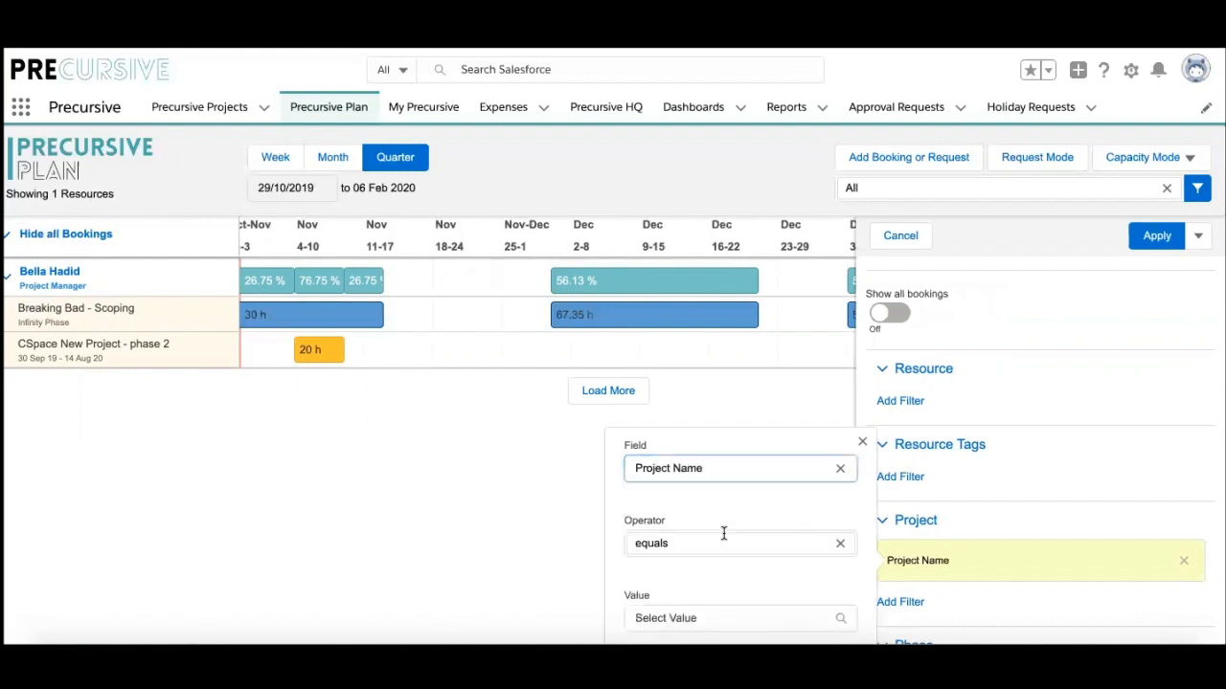
{"action": "left_click", "coordinate": [723, 615]}
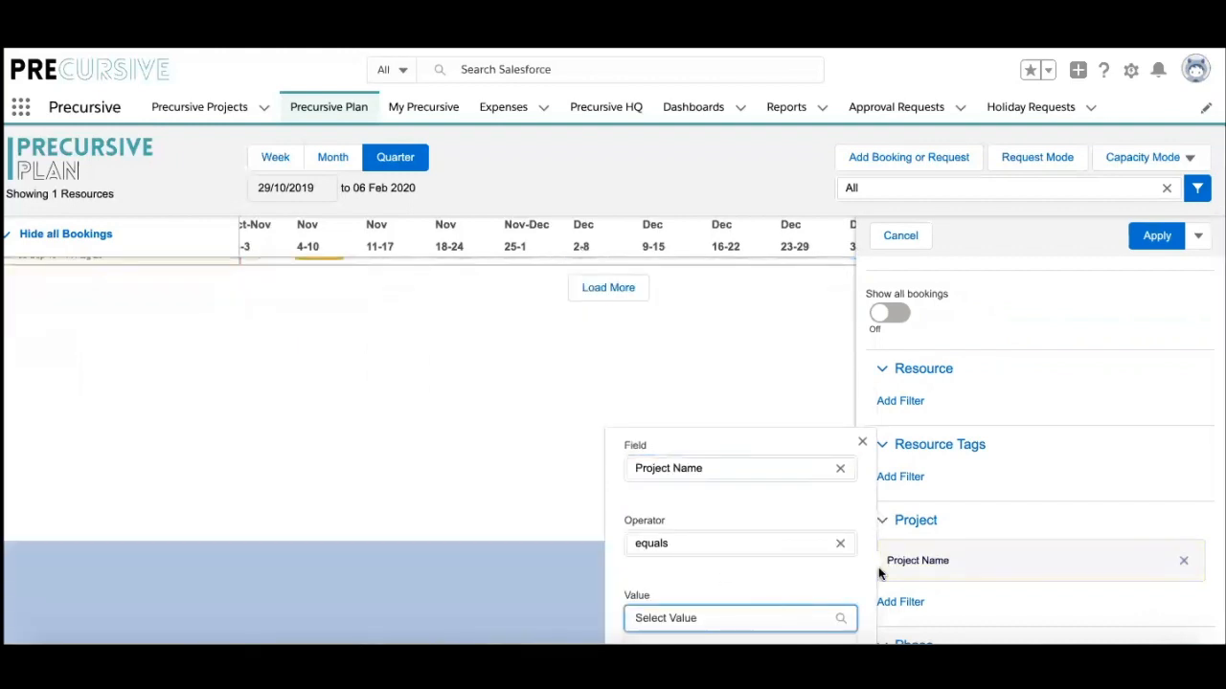
{"action": "scroll", "coordinate": [914, 567], "scroll_direction": "down", "scroll_amount": 1}
{"action": "left_click", "coordinate": [731, 542]}
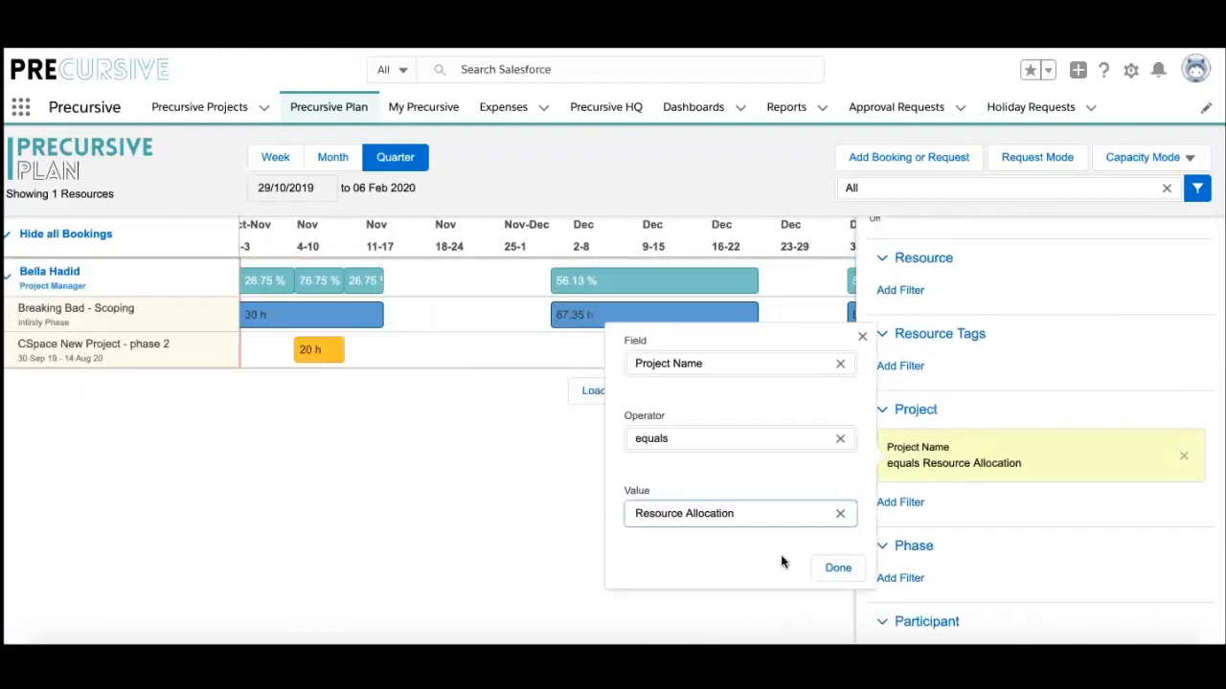
{"action": "left_click", "coordinate": [838, 569]}
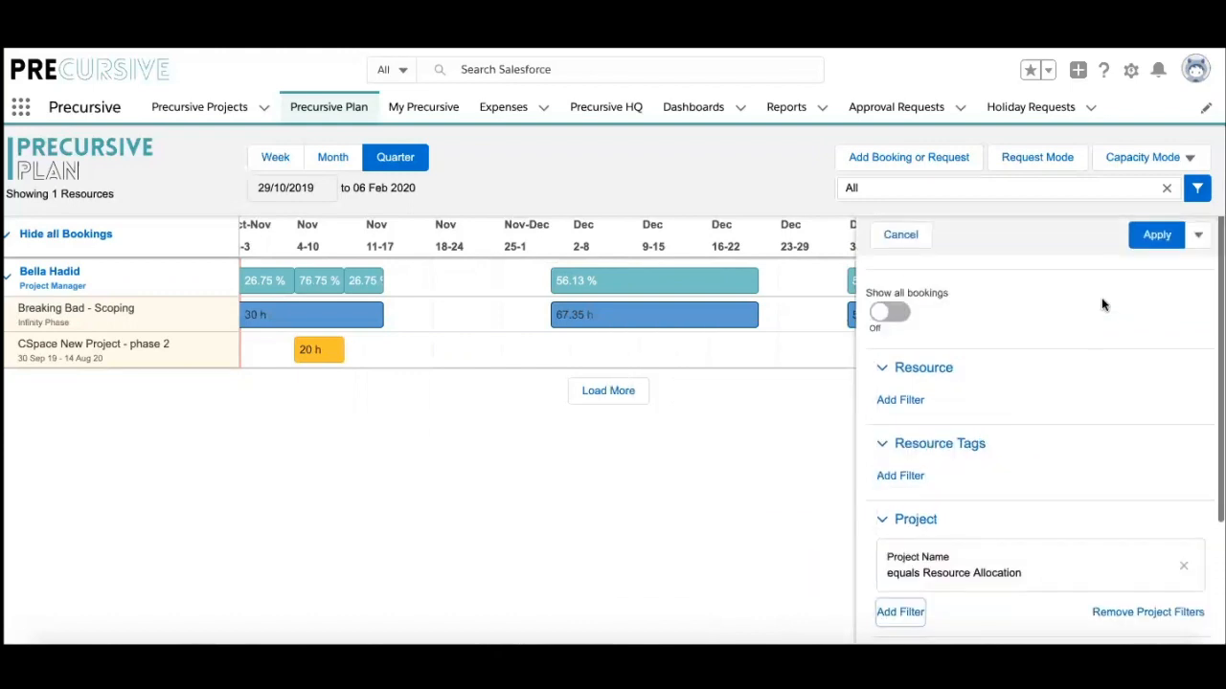
{"action": "left_click", "coordinate": [1155, 237]}
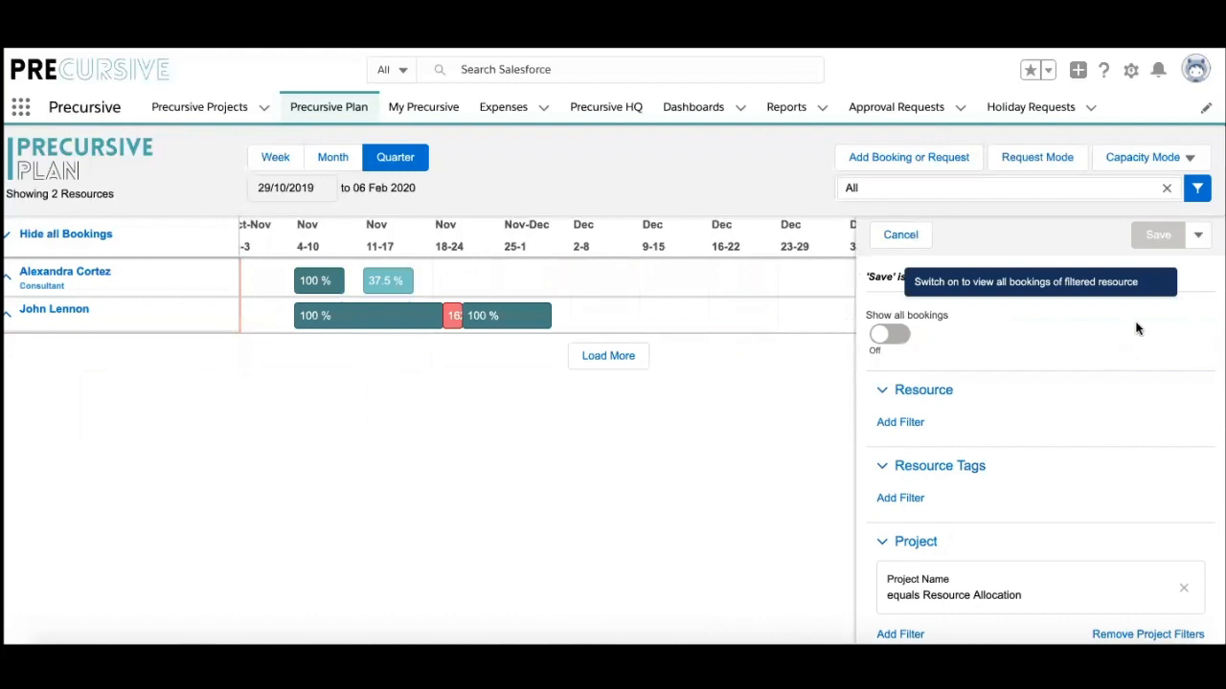
Step: Save the current filters as a new named filter 'Resource Allocation Project'
{"action": "left_click", "coordinate": [1198, 235]}
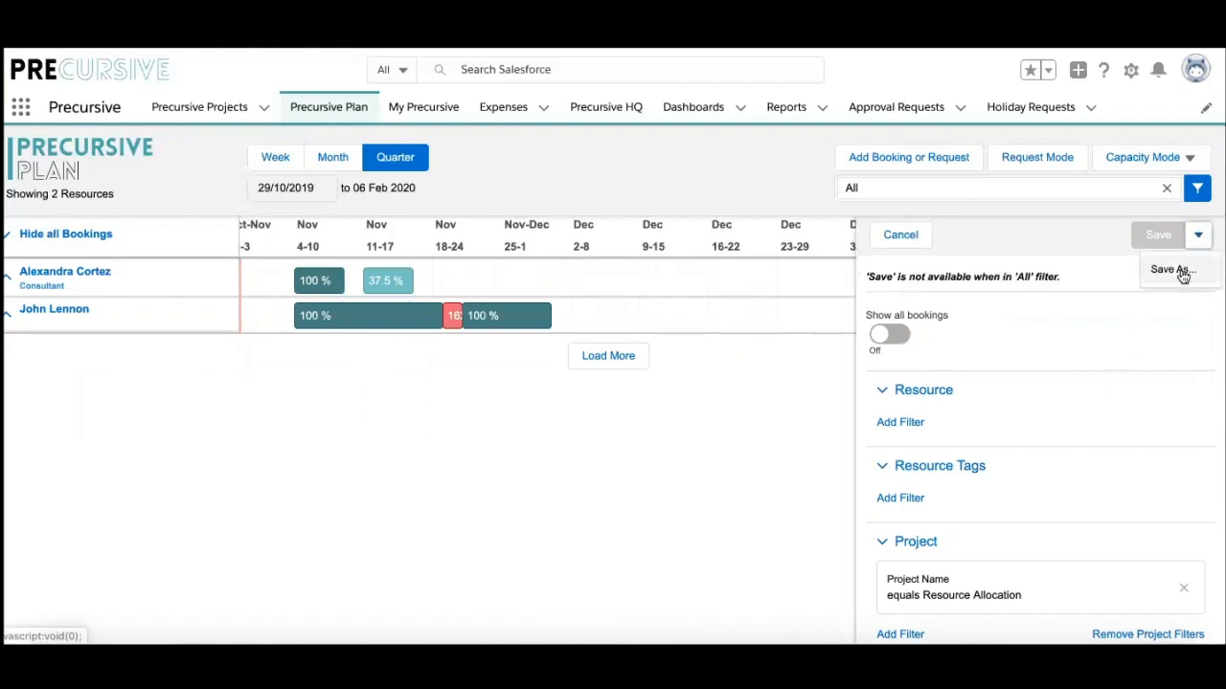
{"action": "left_click", "coordinate": [1170, 270]}
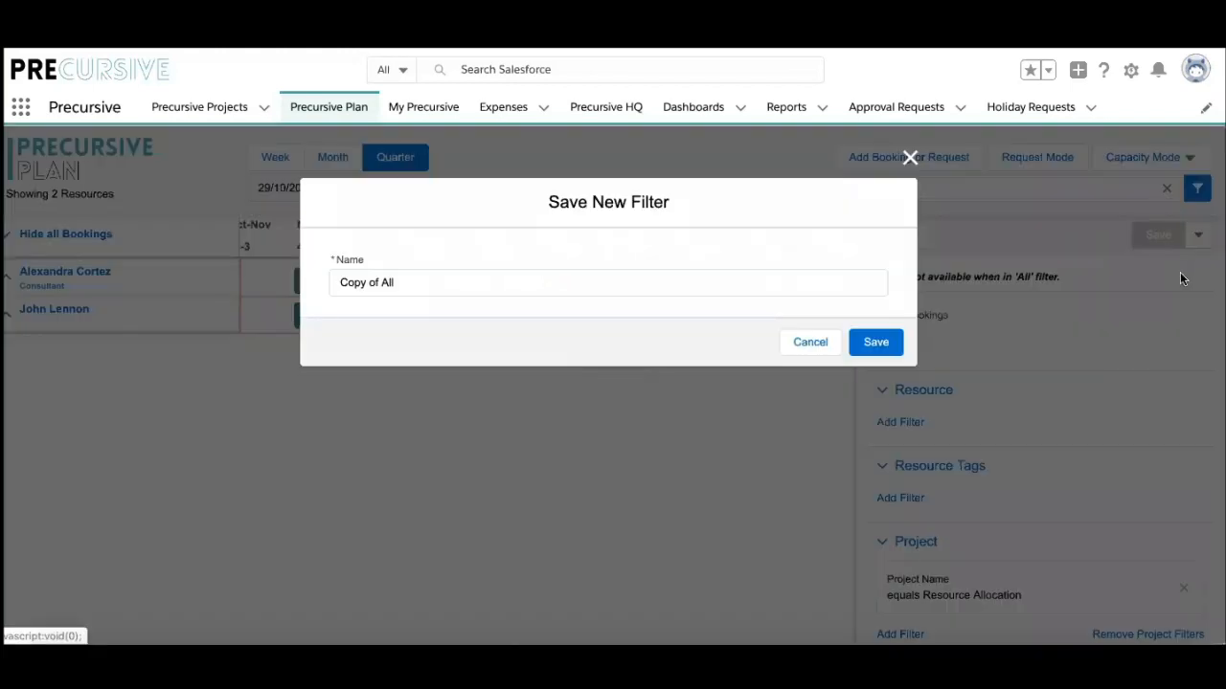
{"action": "left_click", "coordinate": [401, 286]}
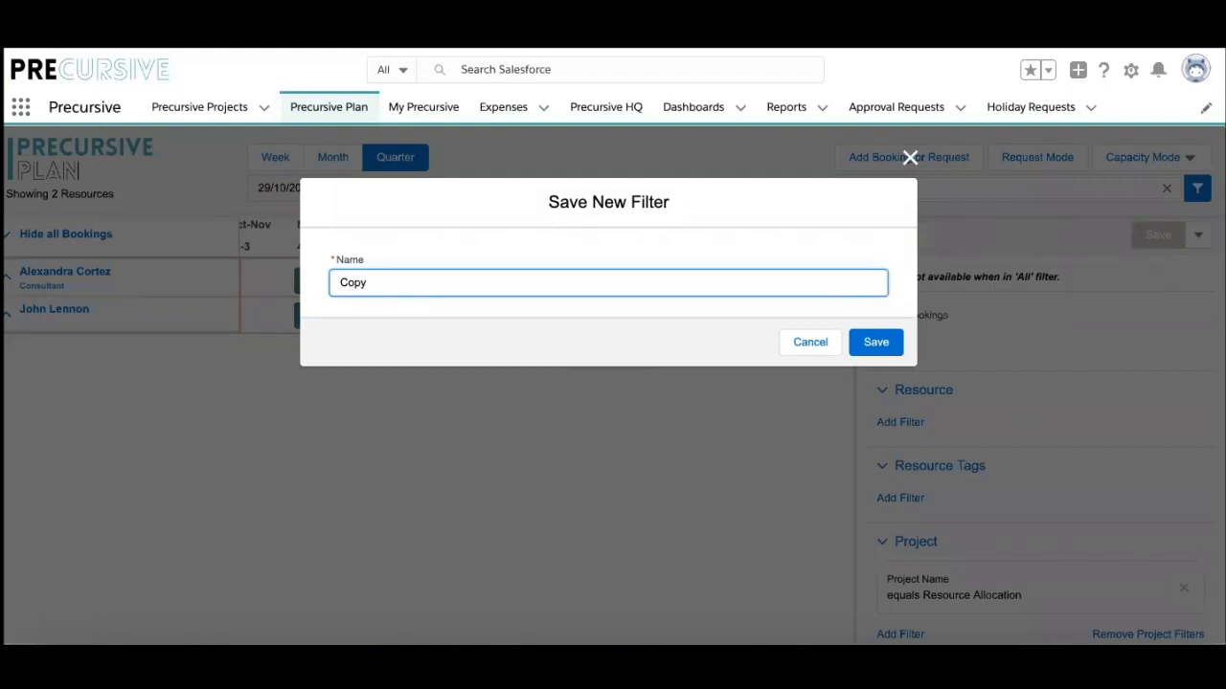
{"action": "key", "text": "BackSpace"}
{"action": "key", "text": "BackSpace"}
{"action": "key", "text": "BackSpace"}
{"action": "key", "text": "BackSpace"}
{"action": "type", "text": "Resource Allocation Project"}
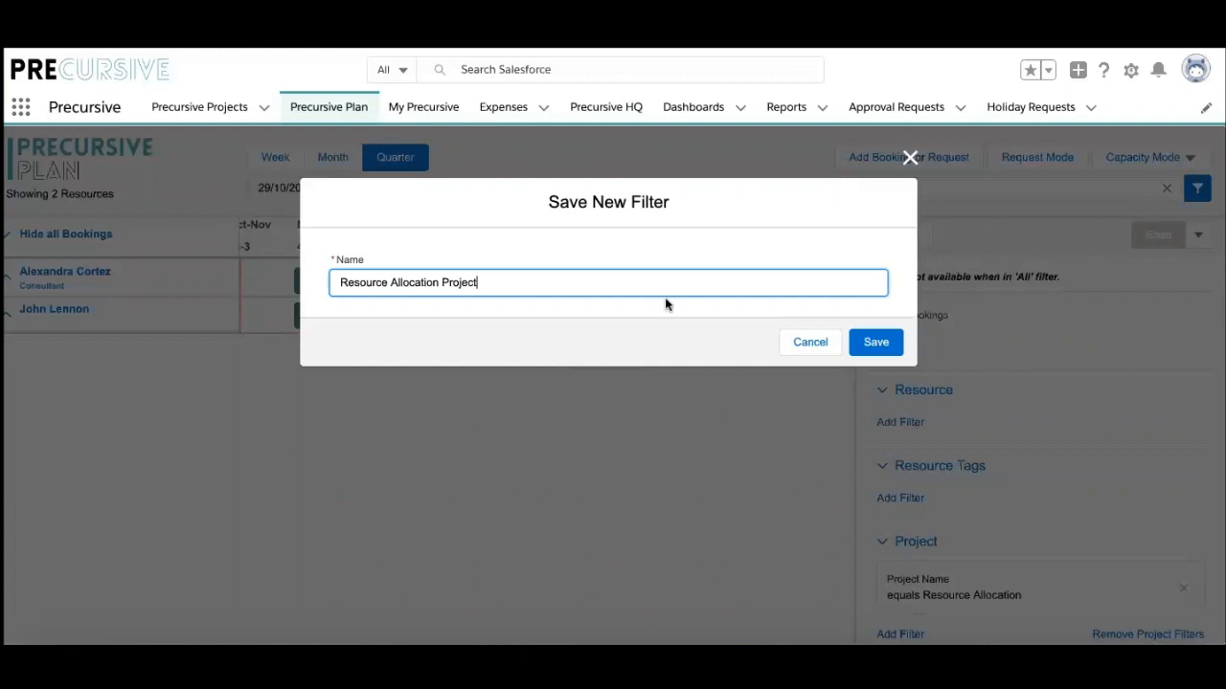
{"action": "left_click", "coordinate": [878, 351]}
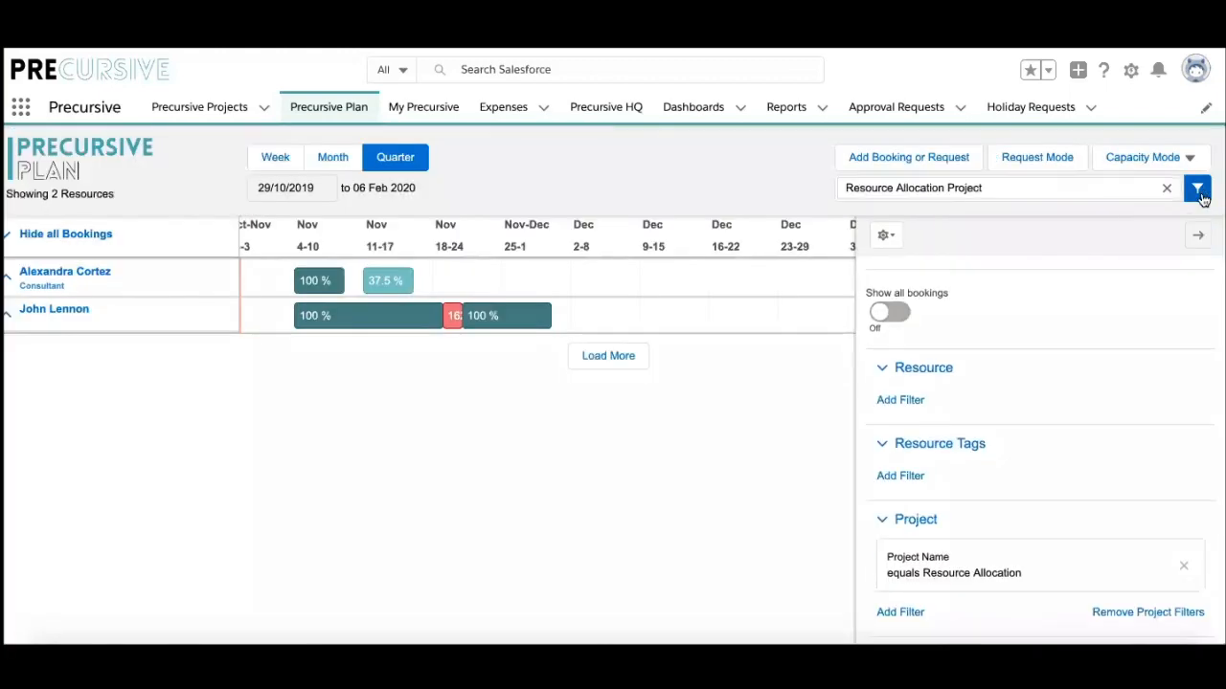
{"action": "left_click", "coordinate": [1197, 189]}
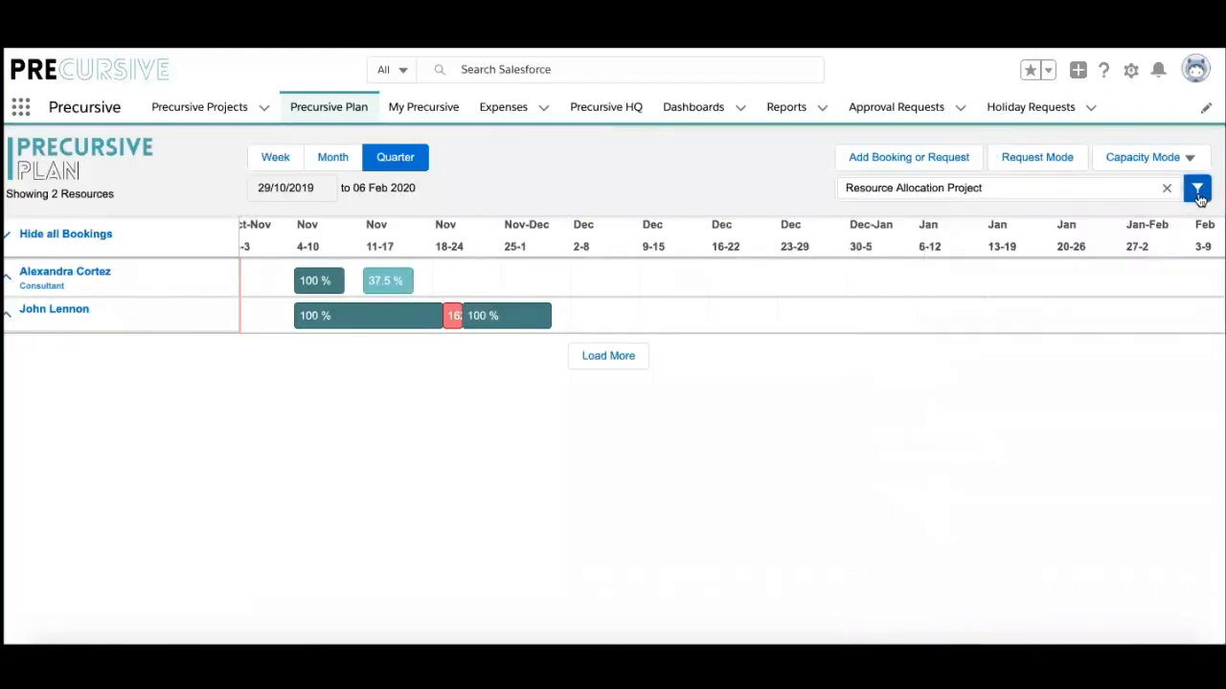
Step: Show all bookings and repeat the consultant's 8 h/day Phase 1 booking weekly, 2 times
{"action": "left_click", "coordinate": [10, 238]}
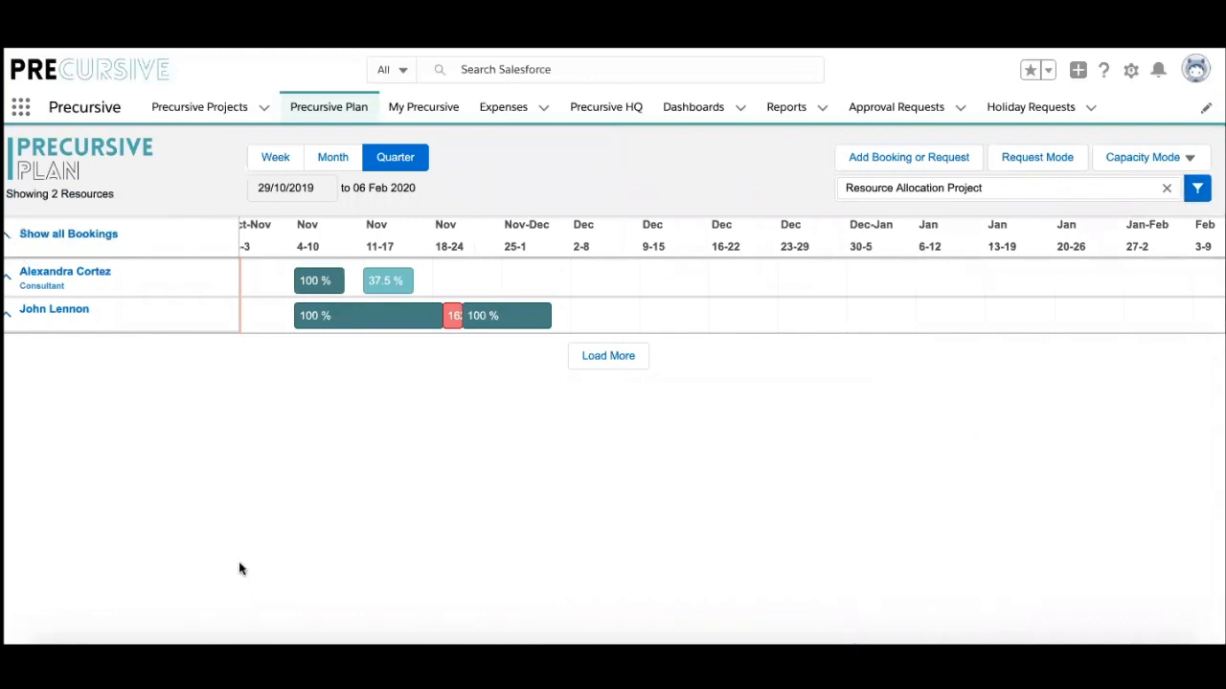
{"action": "left_click", "coordinate": [10, 244]}
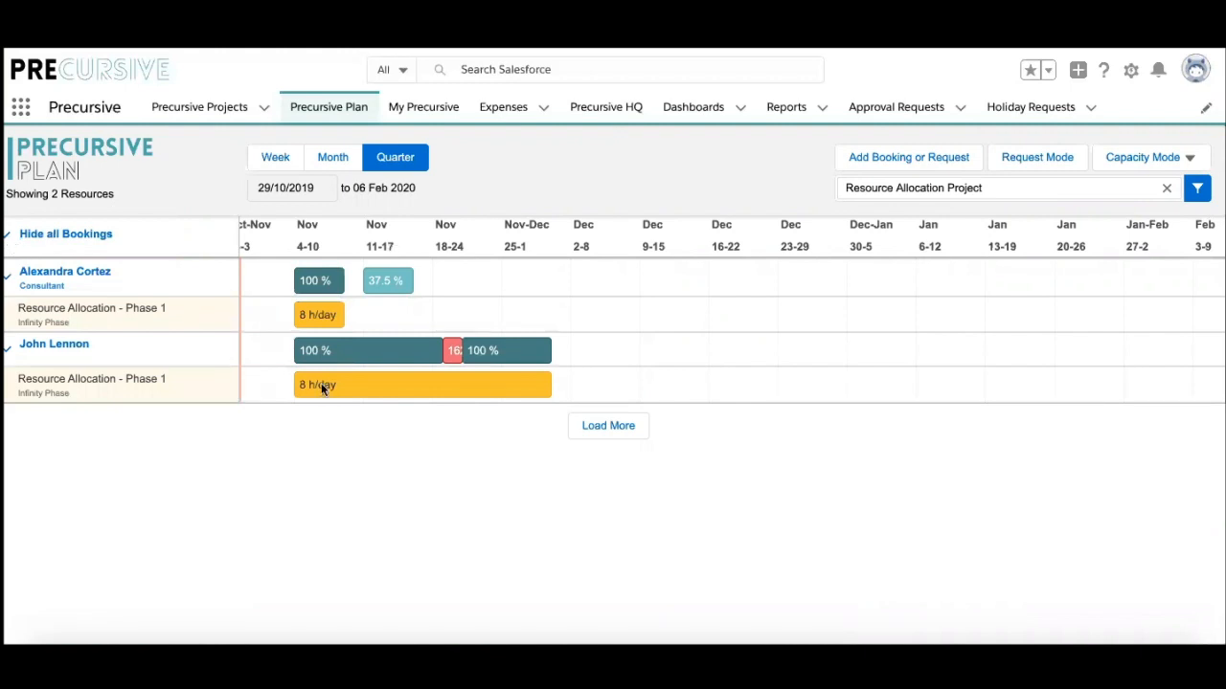
{"action": "right_click", "coordinate": [331, 314]}
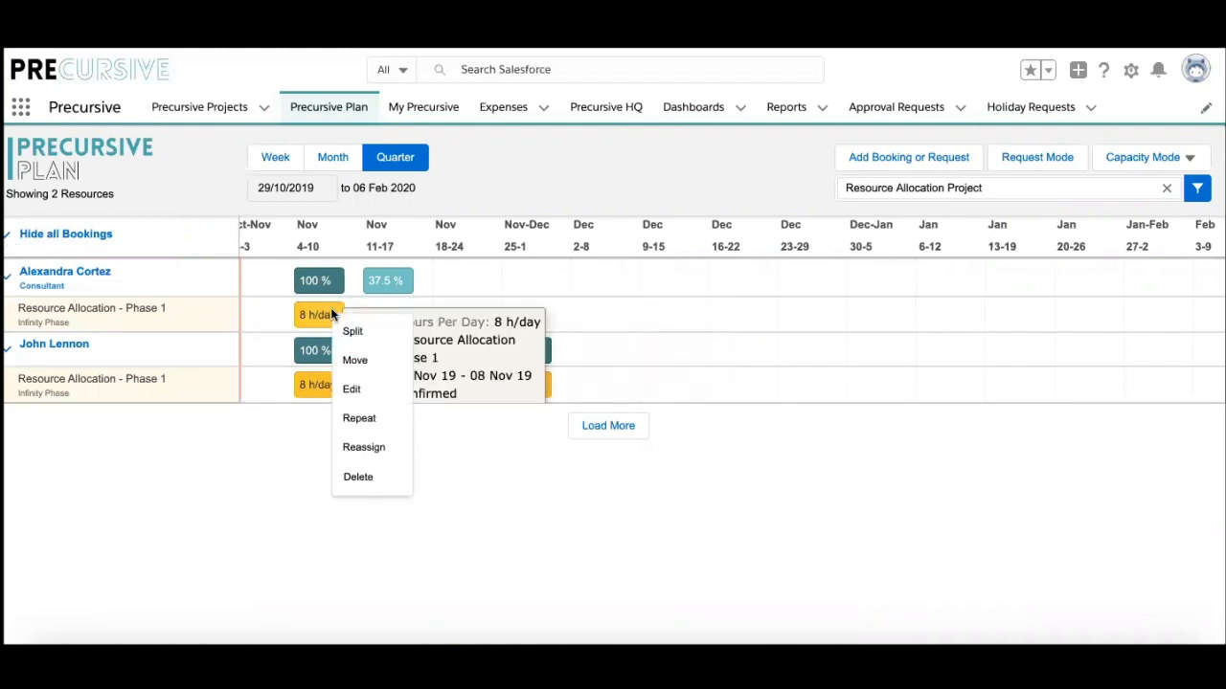
{"action": "left_click", "coordinate": [372, 421]}
{"action": "left_click", "coordinate": [579, 318]}
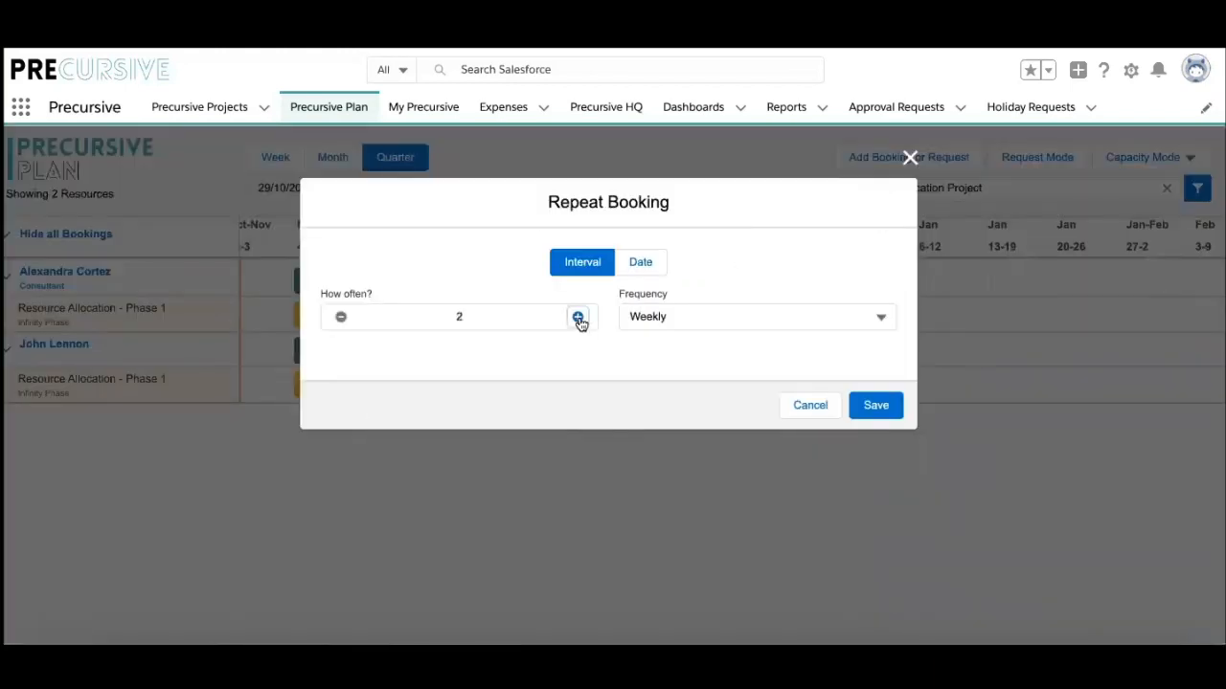
{"action": "left_click", "coordinate": [882, 405]}
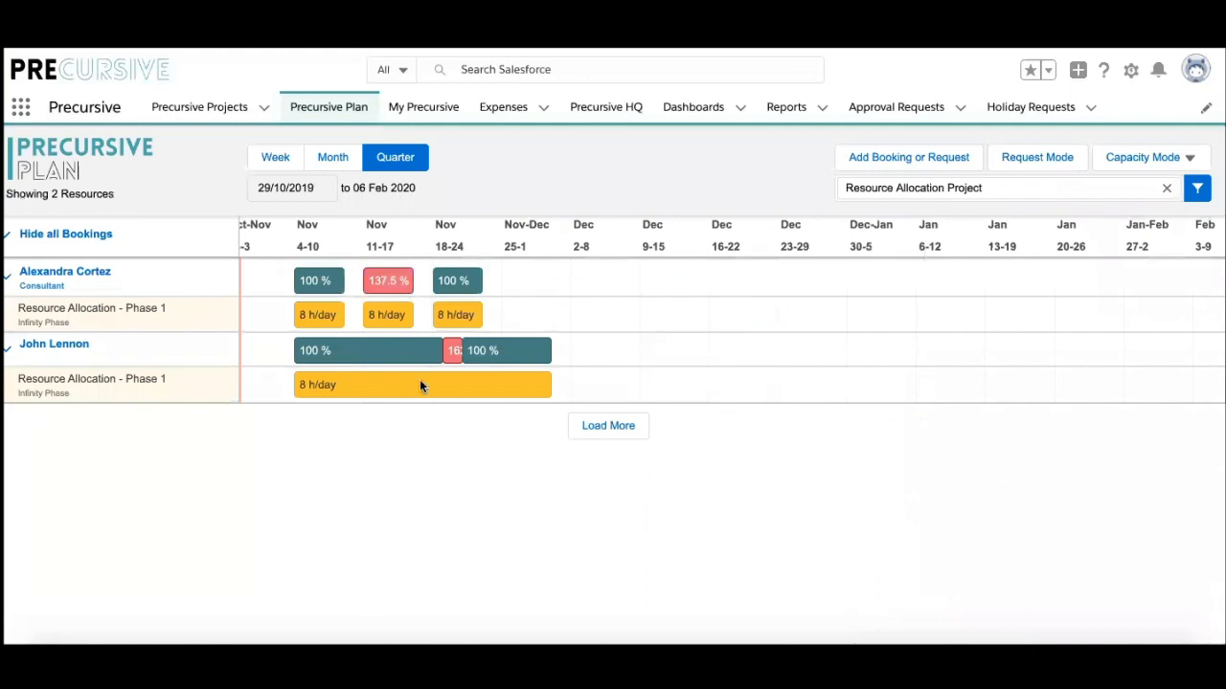
{"action": "left_click", "coordinate": [421, 383]}
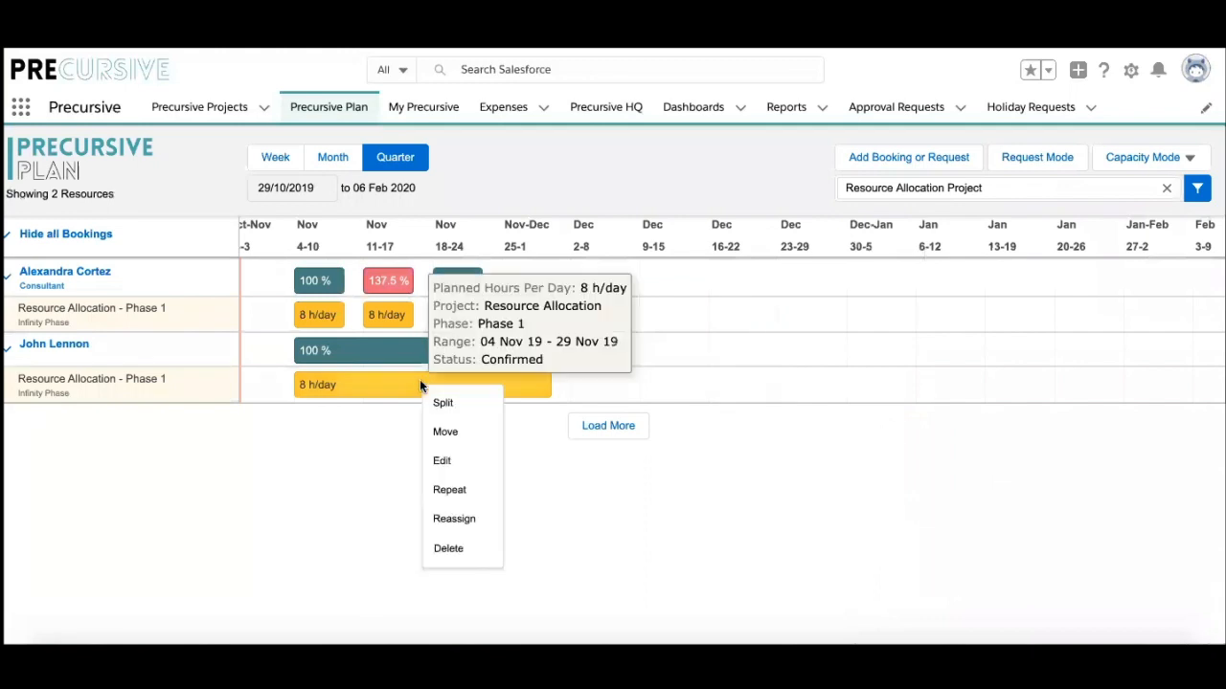
Step: Split the long 04/11–29/11/2019 Phase 1 booking into two parts at 13/11/2019
{"action": "left_click", "coordinate": [443, 404]}
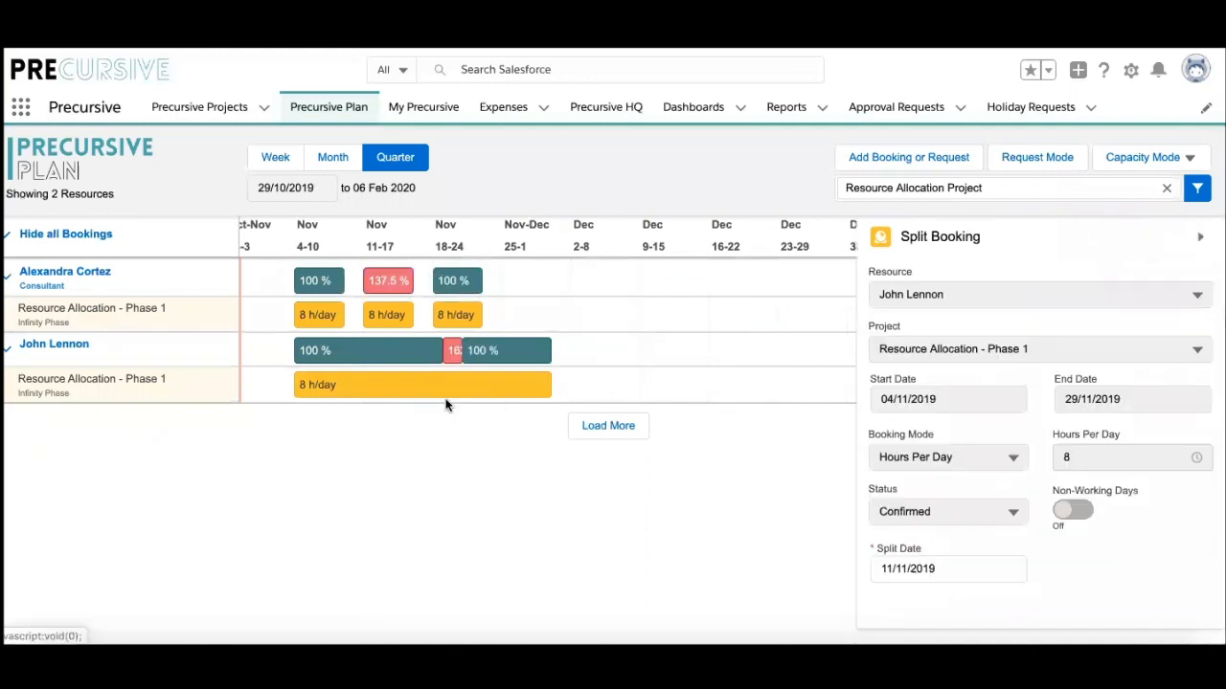
{"action": "left_click", "coordinate": [961, 566]}
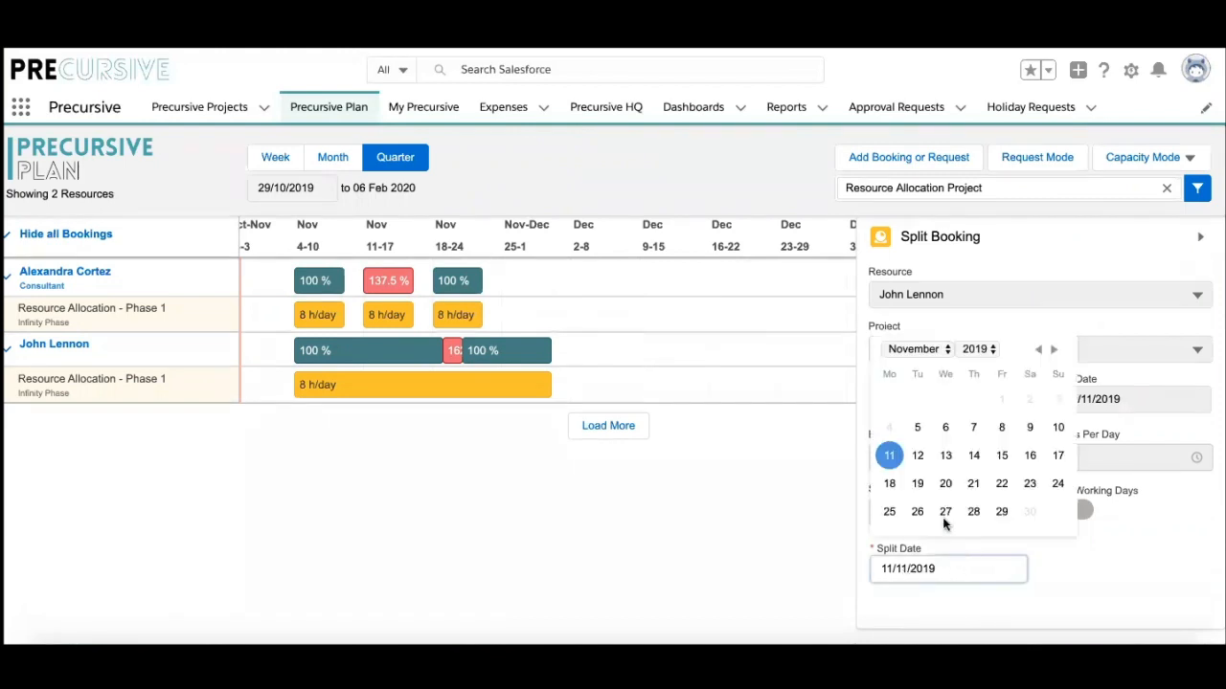
{"action": "left_click", "coordinate": [952, 459]}
{"action": "scroll", "coordinate": [1082, 591], "scroll_direction": "down", "scroll_amount": 1}
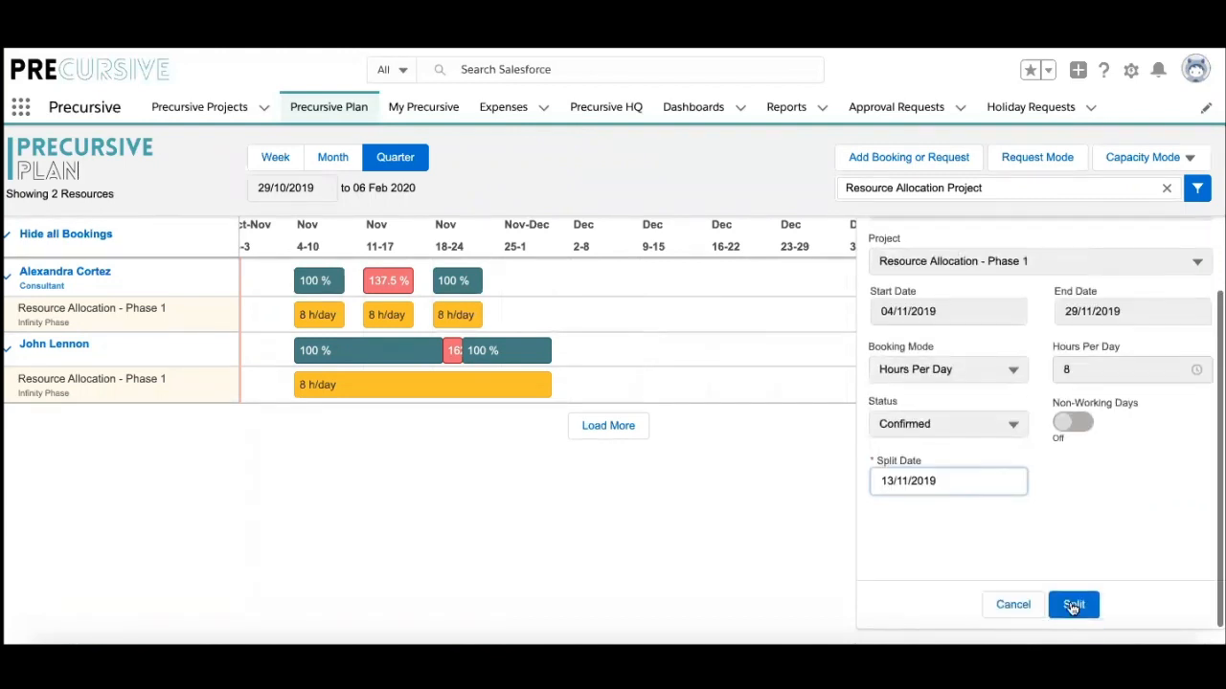
{"action": "left_click", "coordinate": [1074, 603]}
{"action": "left_click", "coordinate": [648, 290]}
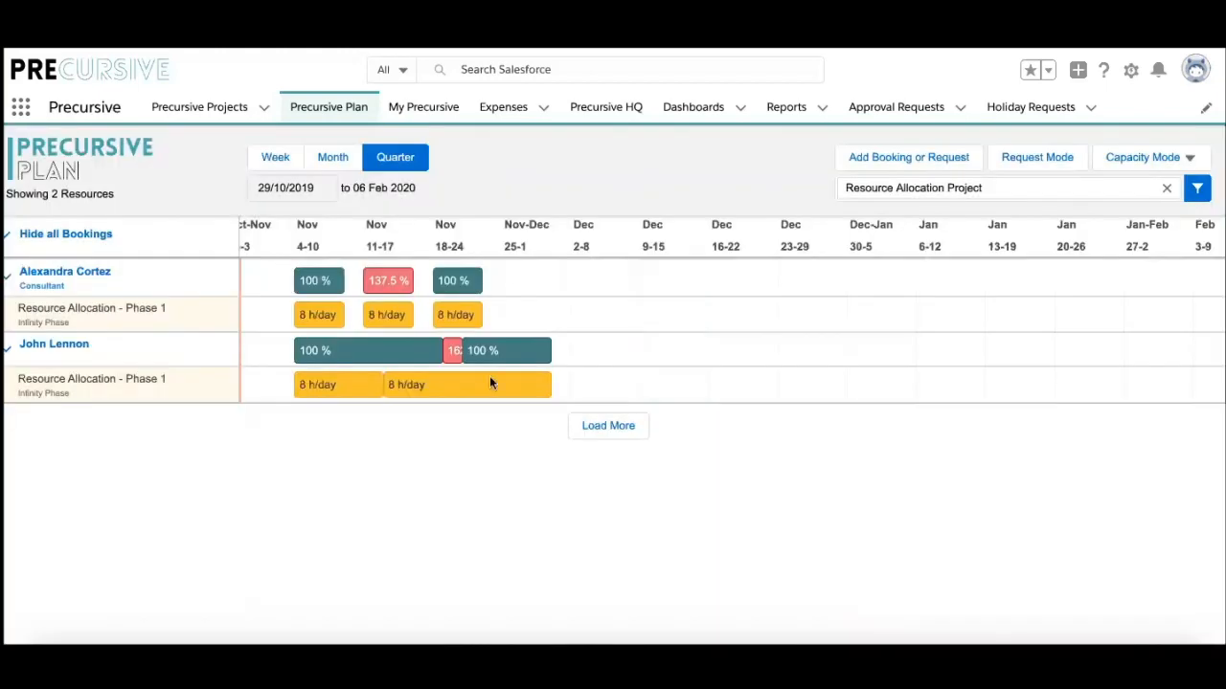
{"action": "left_click", "coordinate": [492, 381]}
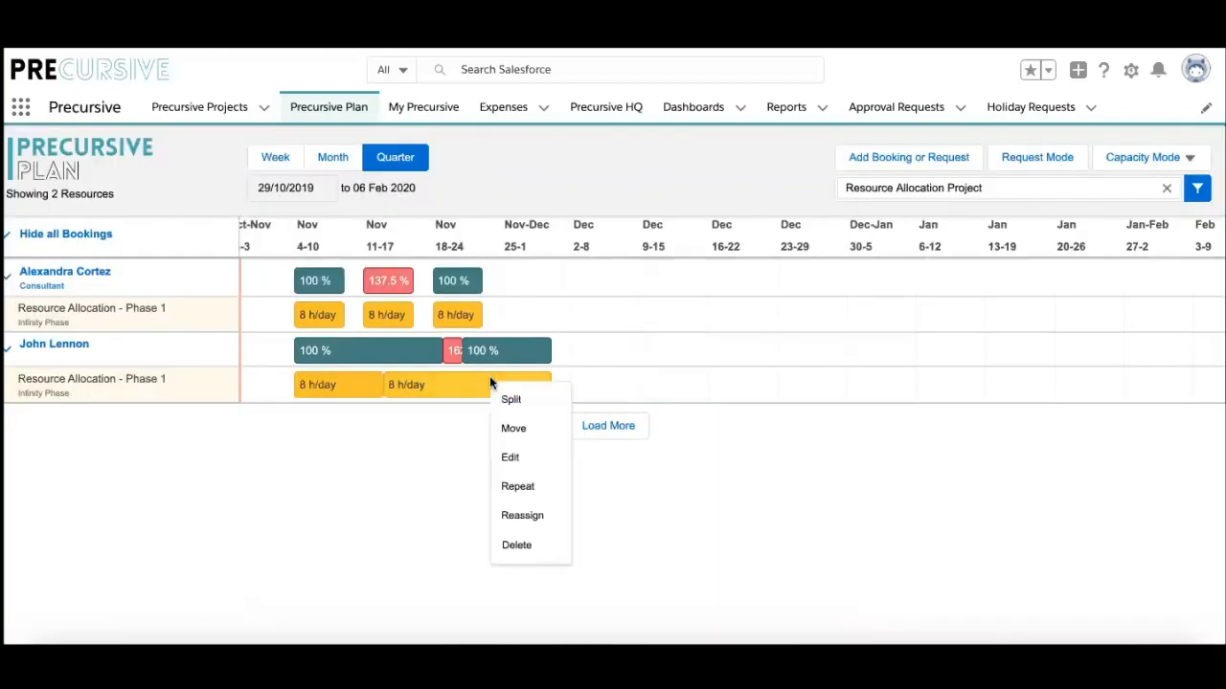
Step: Move the later part of the split booking to a new start date of 14/11/2019
{"action": "left_click", "coordinate": [515, 429]}
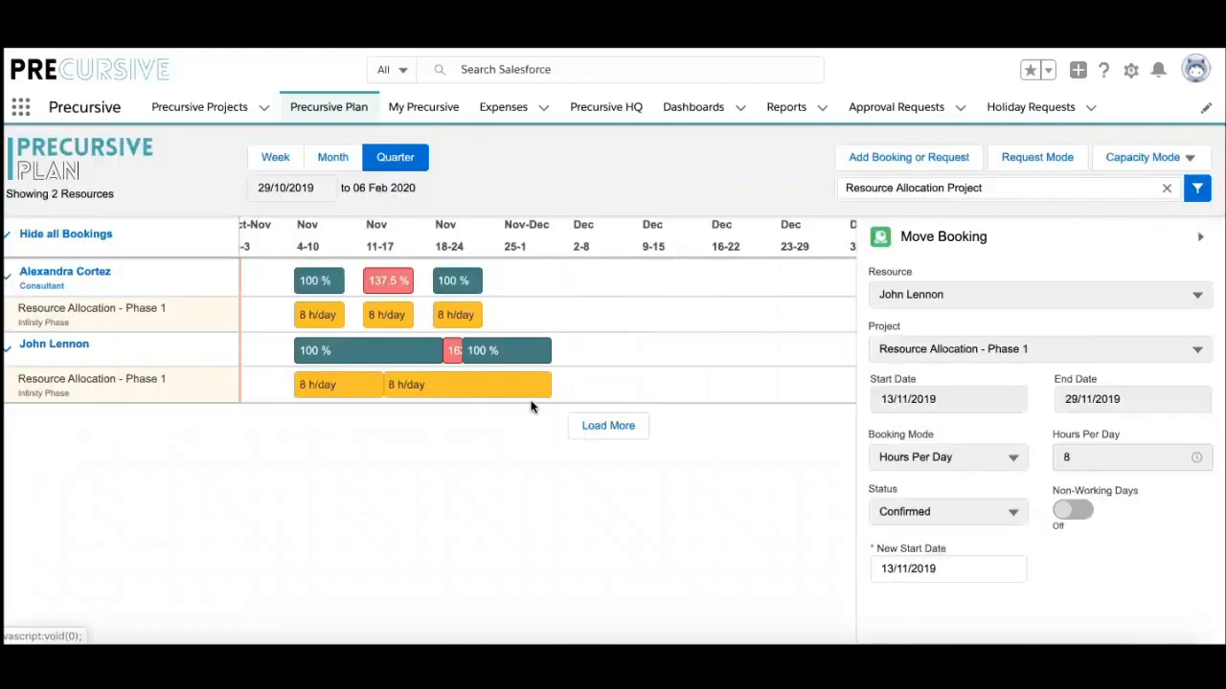
{"action": "left_click", "coordinate": [950, 572]}
{"action": "left_click", "coordinate": [973, 456]}
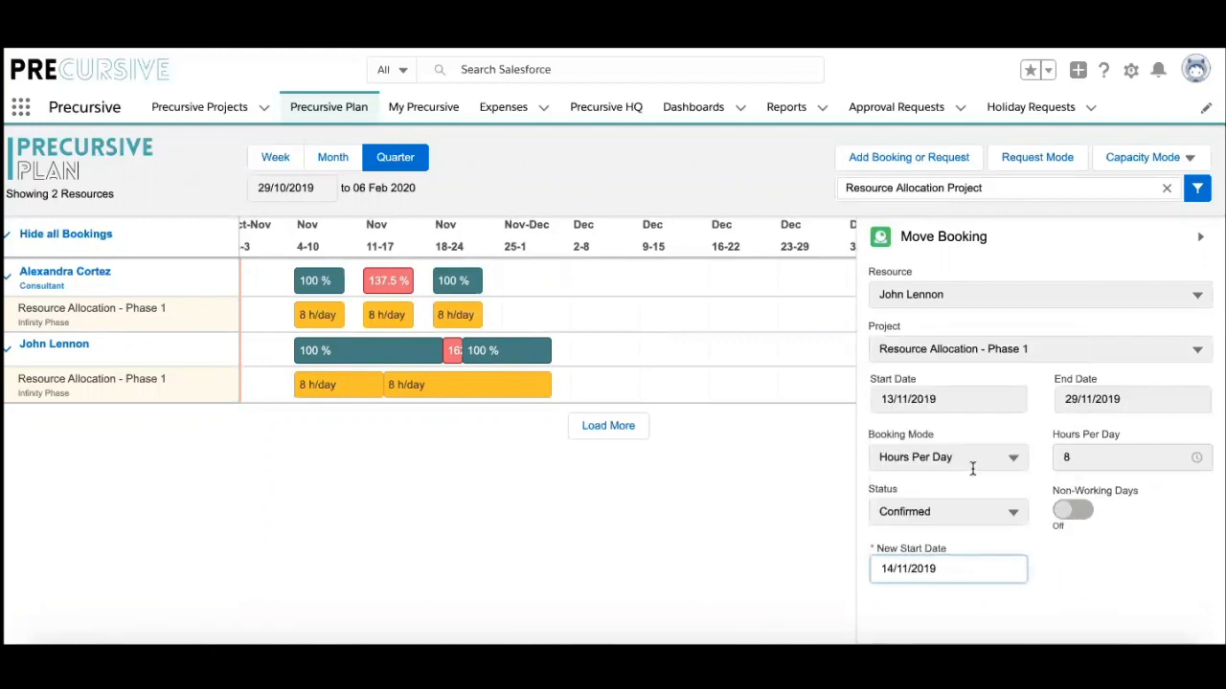
{"action": "scroll", "coordinate": [1131, 644], "scroll_direction": "down", "scroll_amount": 2}
{"action": "left_click", "coordinate": [1070, 620]}
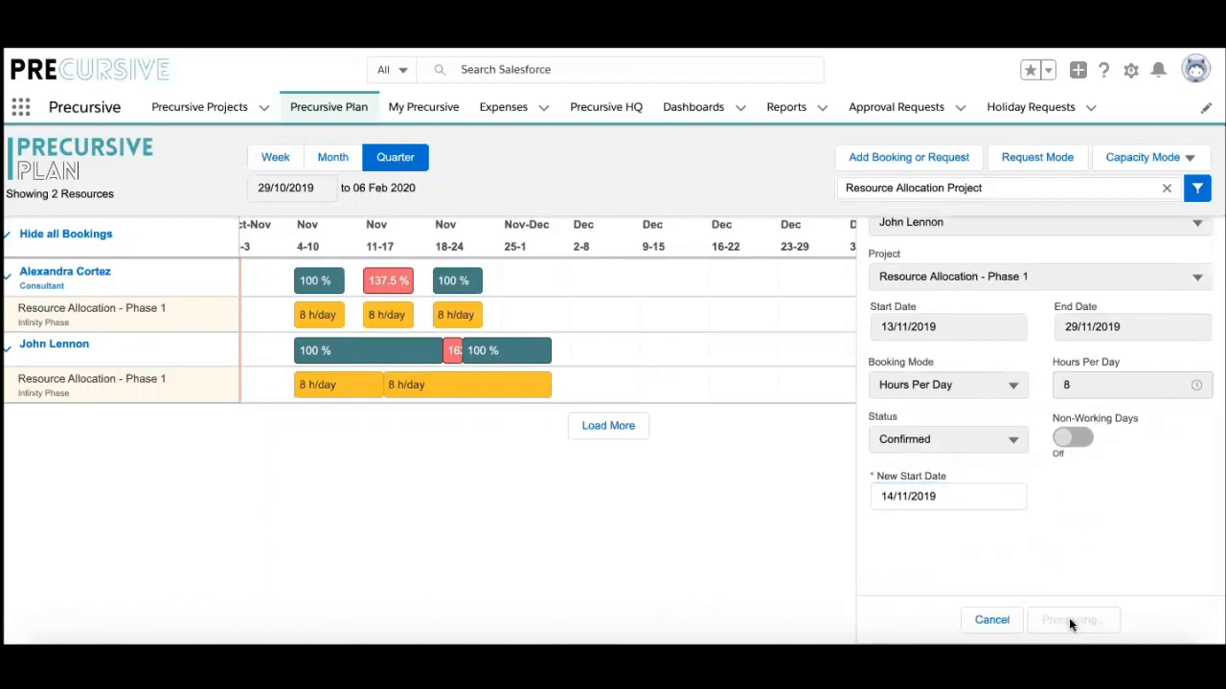